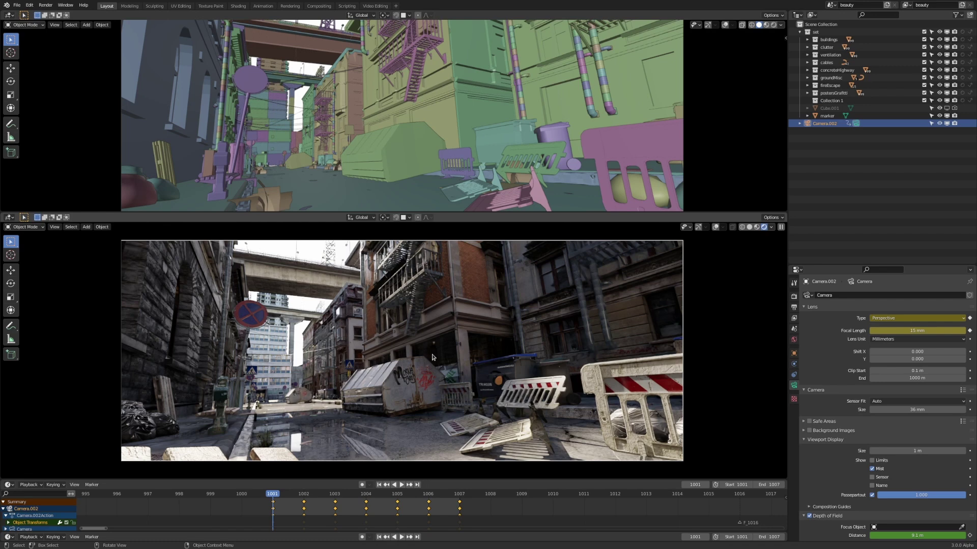
- Walk the camera through the city street scene to examine the buildings, props and overpass in the rendered viewport
{"action": "key", "text": "shift+grave"}
{"action": "key", "text": "w"}
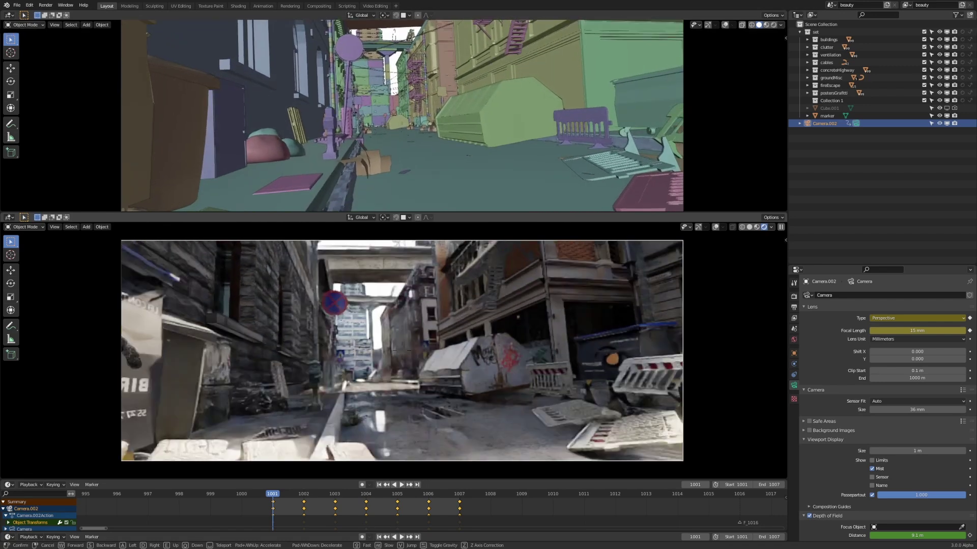
{"action": "key", "text": "w"}
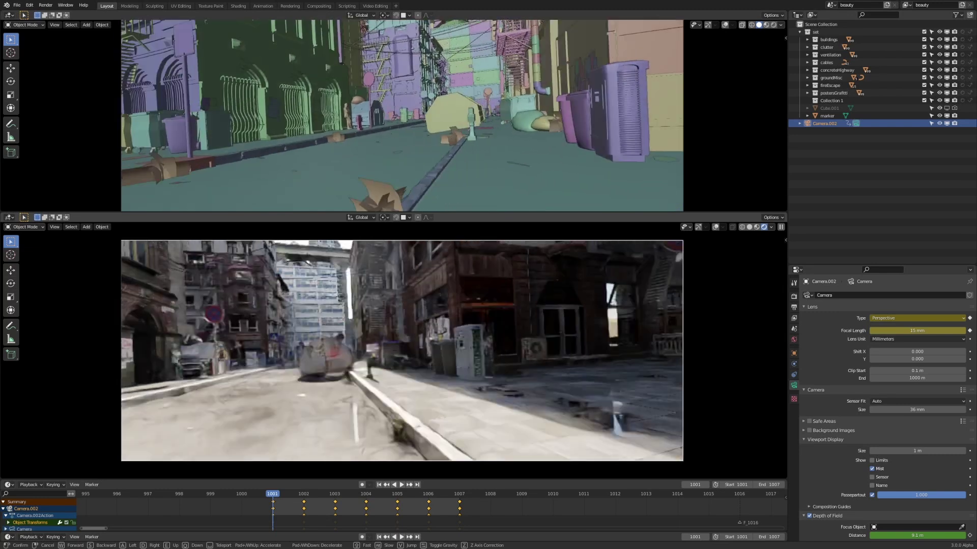
{"action": "key", "text": "w"}
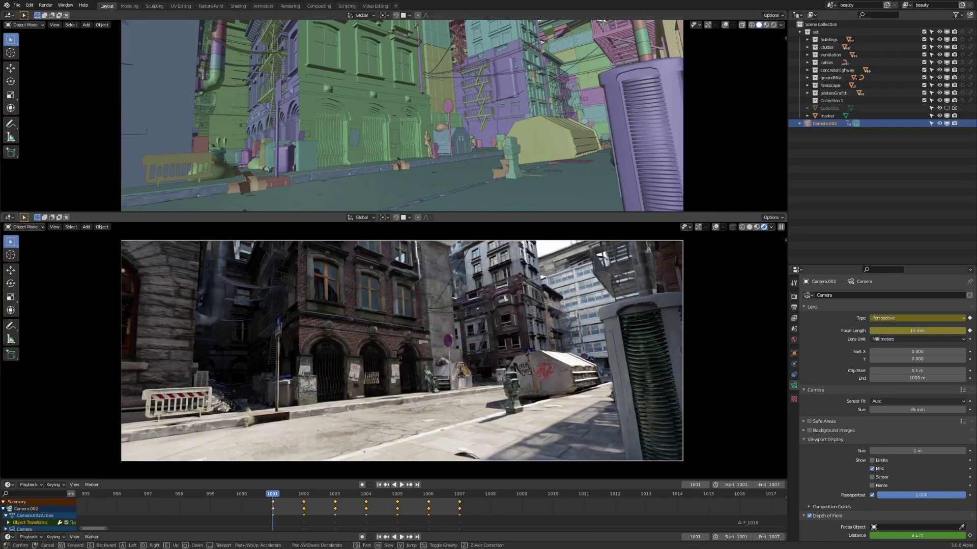
{"action": "key", "text": "w"}
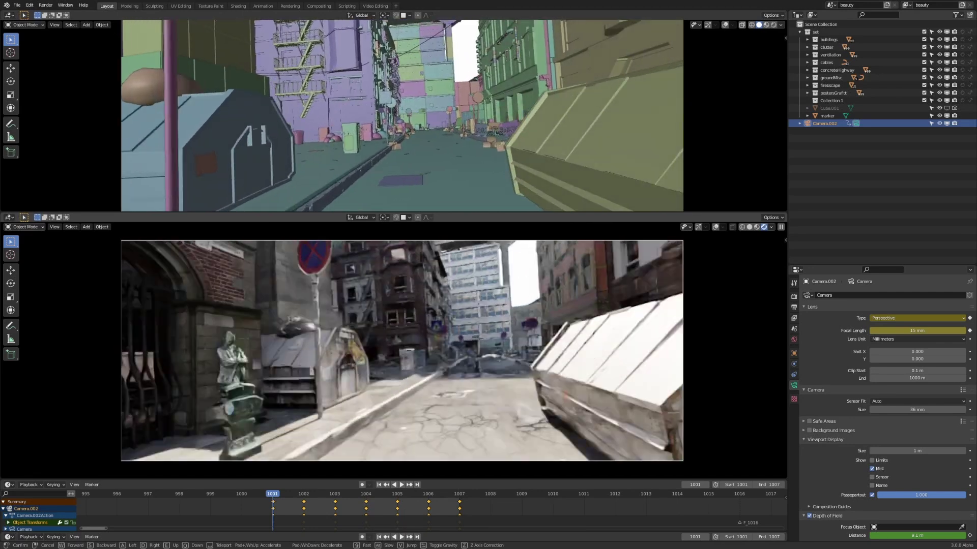
{"action": "key", "text": "w"}
{"action": "key", "text": "w"}
{"action": "key", "text": "w"}
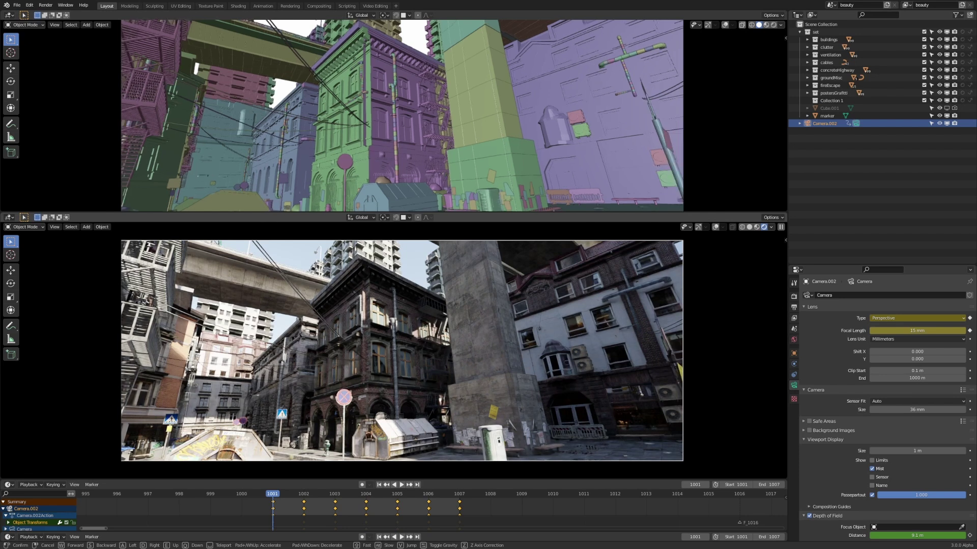
{"action": "key", "text": "w"}
{"action": "key", "text": "w"}
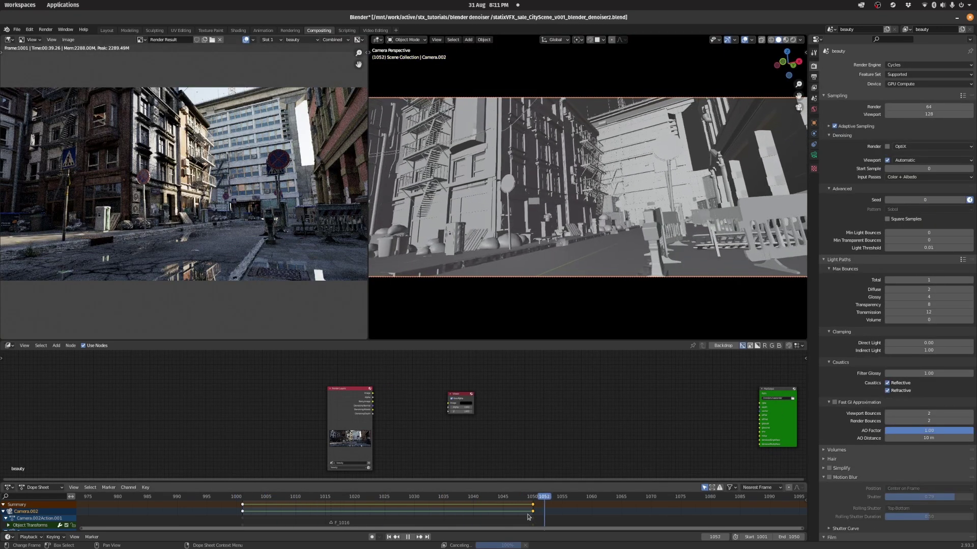
- Return the timeline to frame 1001 and keep the Denoising Data pass enabled for the beauty view layer
{"action": "left_click_drag", "start_coordinate": [528, 517], "coordinate": [242, 516]}
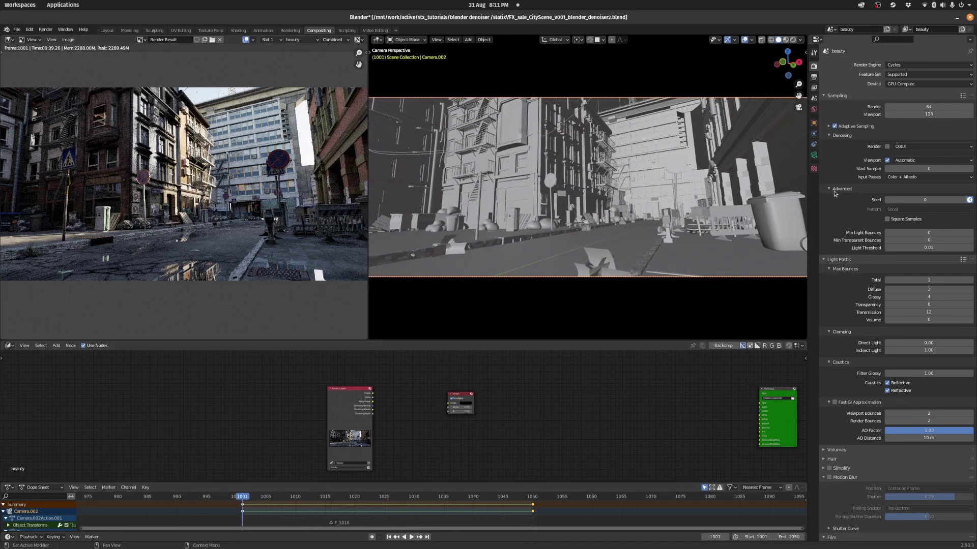
{"action": "left_click", "coordinate": [813, 88]}
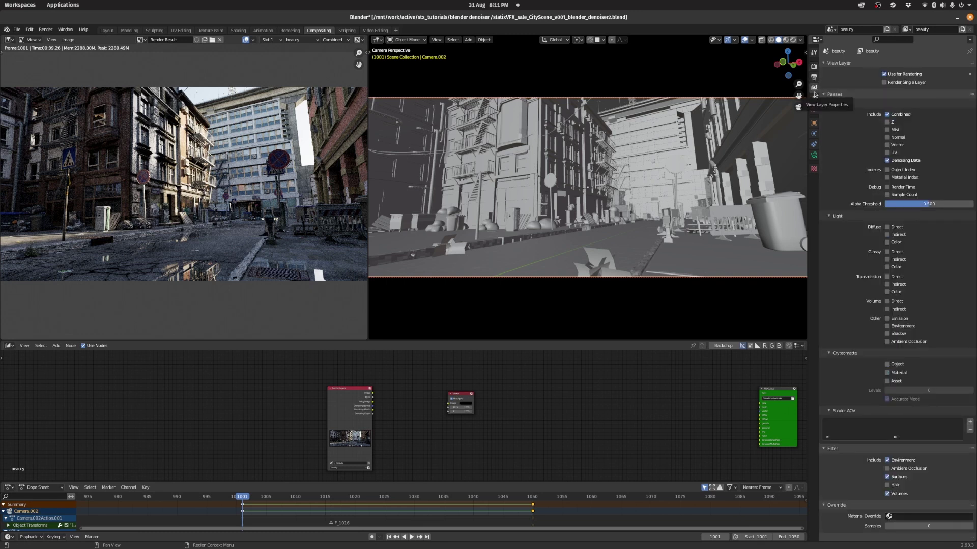
{"action": "left_click", "coordinate": [895, 161]}
{"action": "left_click", "coordinate": [895, 161]}
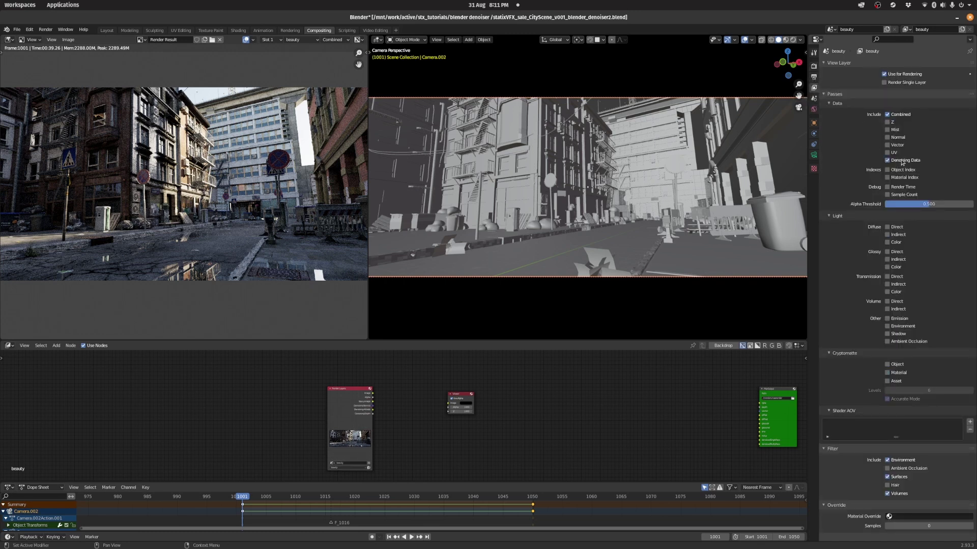
- Add a Denoise node and feed it the Render Layers' Image, Denoising Normal and Denoising Albedo outputs
{"action": "scroll", "coordinate": [362, 410], "scroll_direction": "up", "scroll_amount": 3}
{"action": "scroll", "coordinate": [361, 410], "scroll_direction": "up", "scroll_amount": 2}
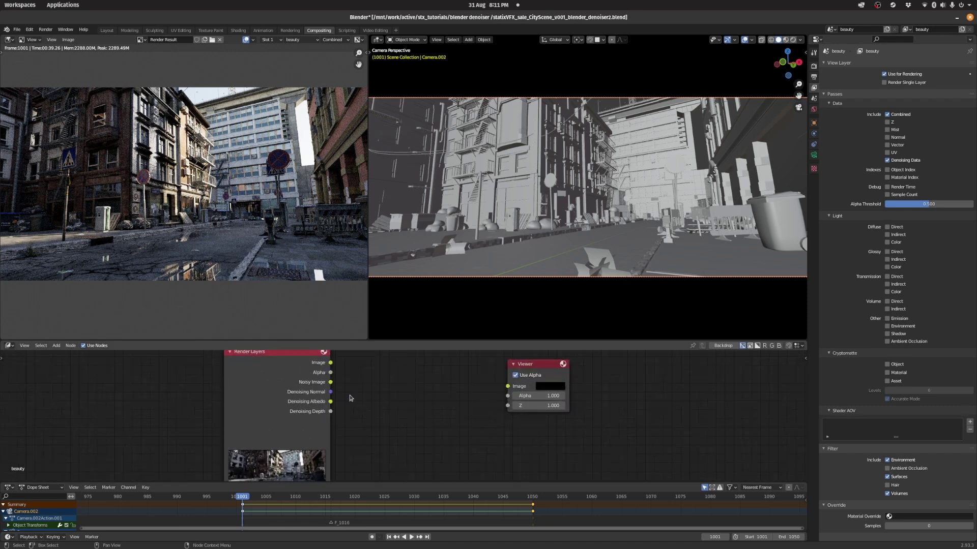
{"action": "left_click", "coordinate": [320, 373]}
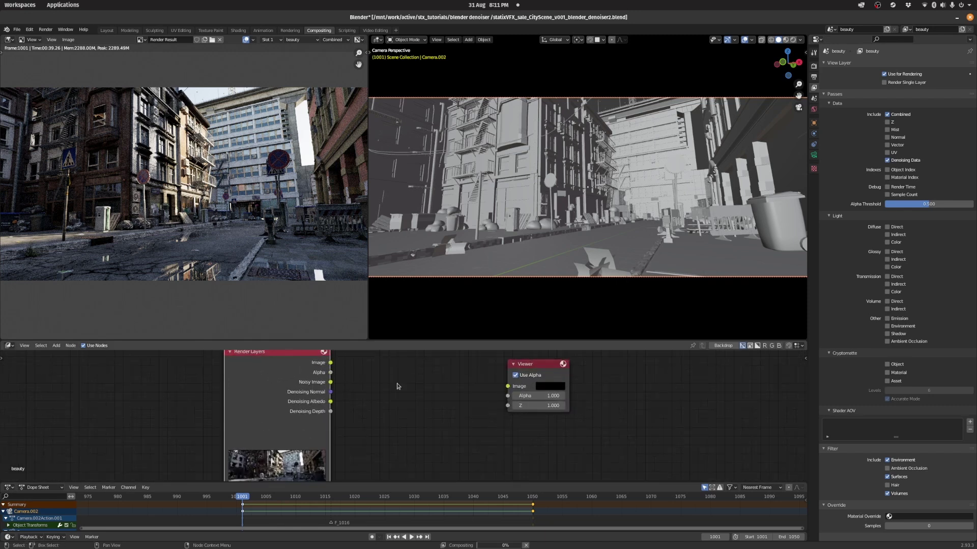
{"action": "left_click_drag", "start_coordinate": [331, 402], "coordinate": [480, 402]}
{"action": "key", "text": "shift+a"}
{"action": "left_click", "coordinate": [385, 385]}
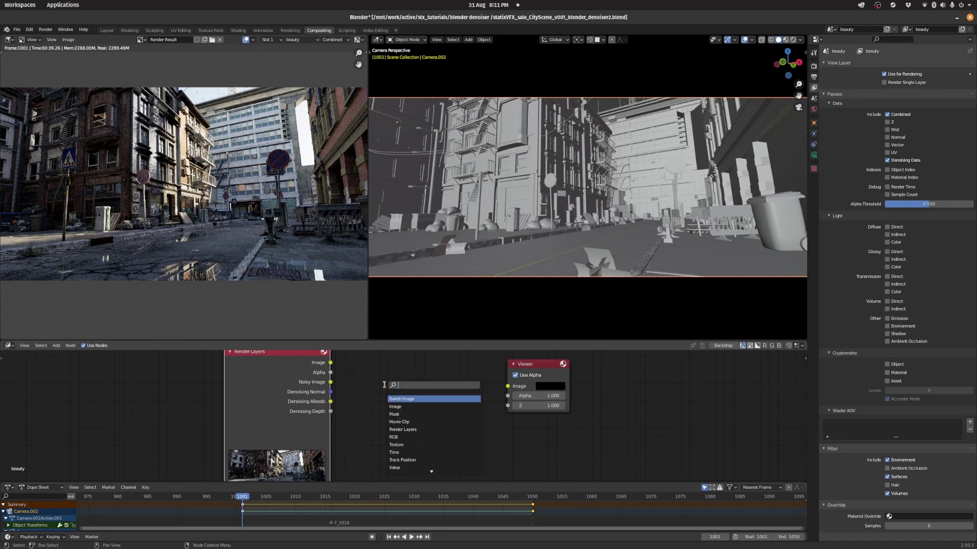
{"action": "type", "text": "denoi"}
{"action": "left_click", "coordinate": [411, 399]}
{"action": "left_click", "coordinate": [409, 396]}
{"action": "left_click_drag", "start_coordinate": [331, 362], "coordinate": [379, 413]}
{"action": "left_click_drag", "start_coordinate": [331, 392], "coordinate": [380, 433]}
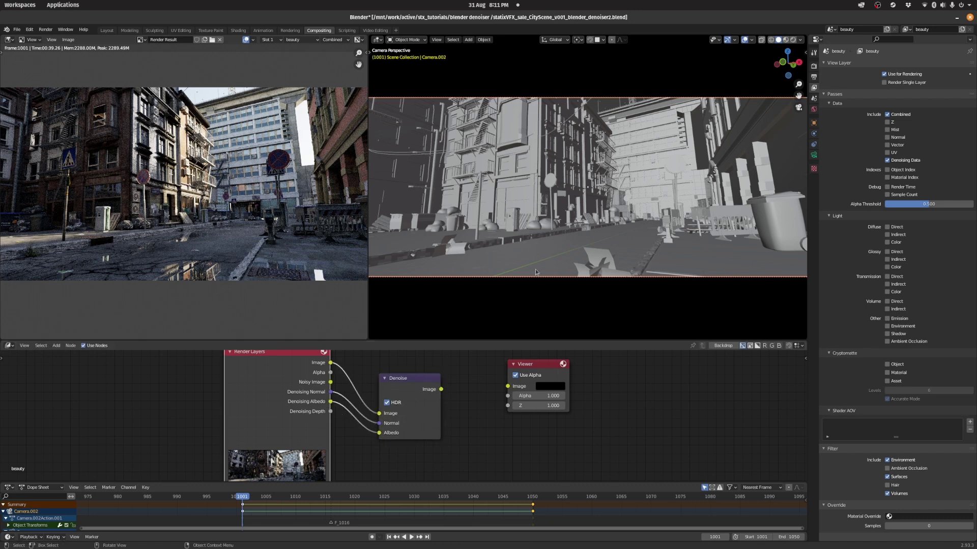
- Change the 3D viewport area to an Image Editor and connect the Denoise output to the Viewer node
{"action": "left_click", "coordinate": [378, 40]}
{"action": "left_click", "coordinate": [378, 40]}
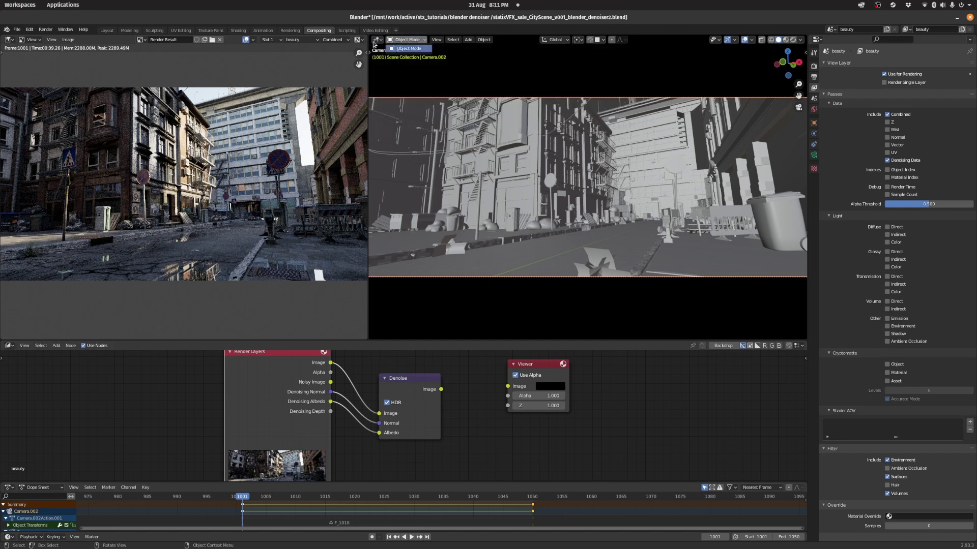
{"action": "left_click", "coordinate": [377, 41]}
{"action": "left_click", "coordinate": [395, 70]}
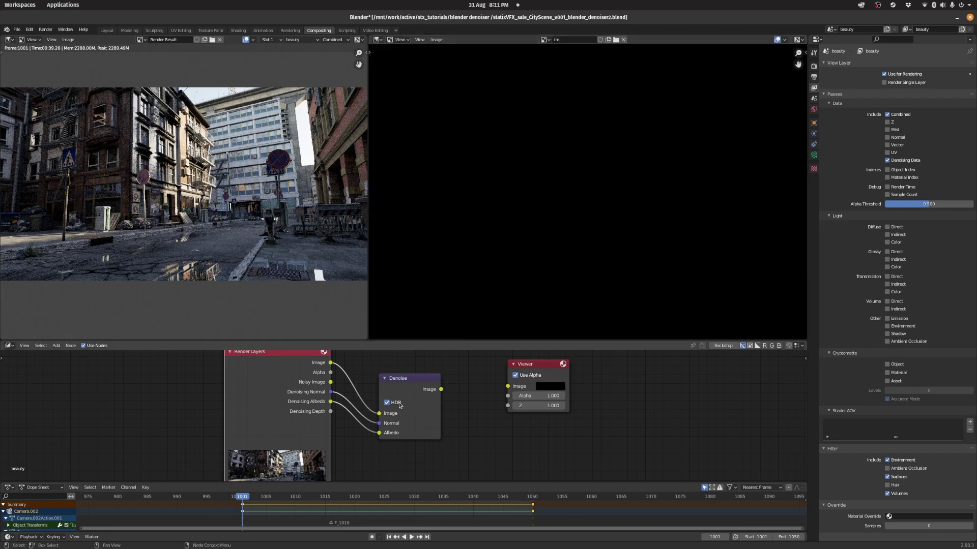
{"action": "left_click", "coordinate": [430, 390], "text": "ctrl+shift"}
- Compare the noisy render with the denoised image up close around the signs, barriers and pavement
{"action": "scroll", "coordinate": [310, 201], "scroll_direction": "up", "scroll_amount": 4}
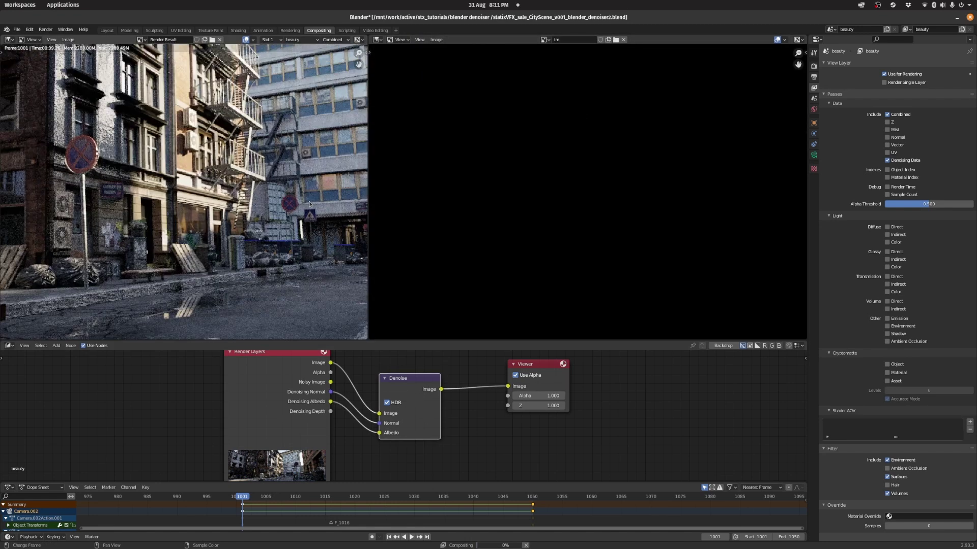
{"action": "middle_click_drag", "start_coordinate": [302, 183], "coordinate": [181, 209]}
{"action": "middle_click_drag", "start_coordinate": [270, 191], "coordinate": [208, 214]}
{"action": "scroll", "coordinate": [504, 186], "scroll_direction": "up", "scroll_amount": 5}
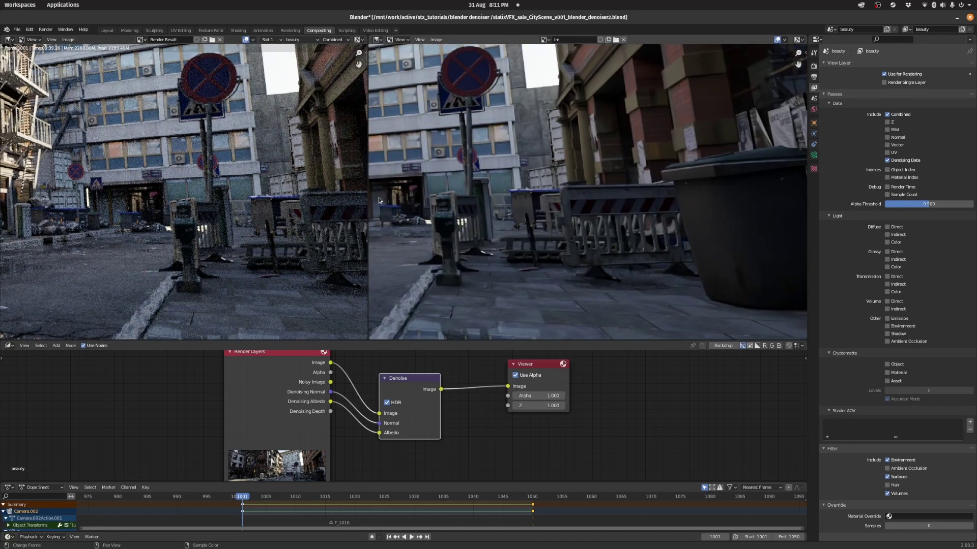
{"action": "middle_click_drag", "start_coordinate": [504, 186], "coordinate": [625, 167]}
{"action": "scroll", "coordinate": [245, 187], "scroll_direction": "up", "scroll_amount": 3}
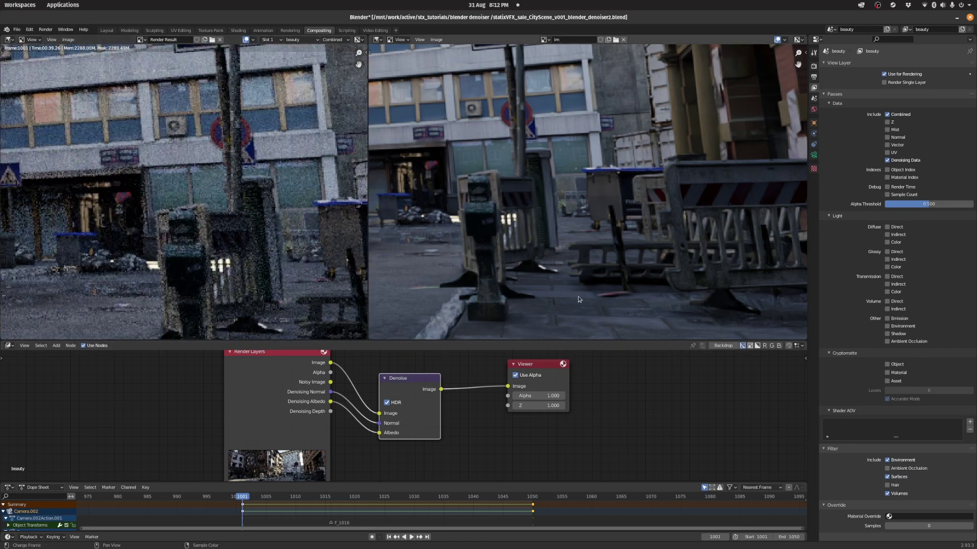
{"action": "scroll", "coordinate": [587, 325], "scroll_direction": "up", "scroll_amount": 4}
{"action": "middle_click_drag", "start_coordinate": [533, 182], "coordinate": [554, 194]}
{"action": "middle_click_drag", "start_coordinate": [282, 324], "coordinate": [173, 131]}
{"action": "middle_click_drag", "start_coordinate": [220, 207], "coordinate": [218, 203]}
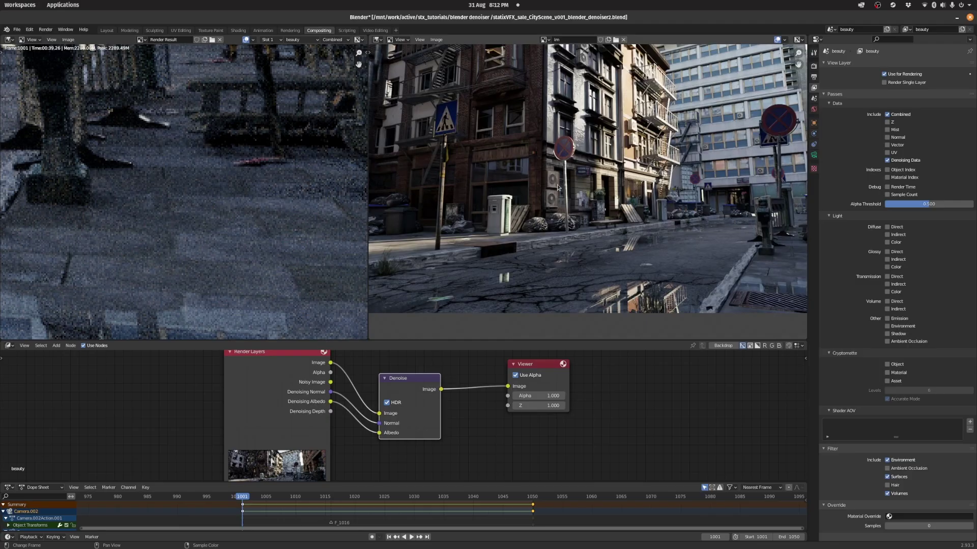
{"action": "scroll", "coordinate": [177, 153], "scroll_direction": "down", "scroll_amount": 5}
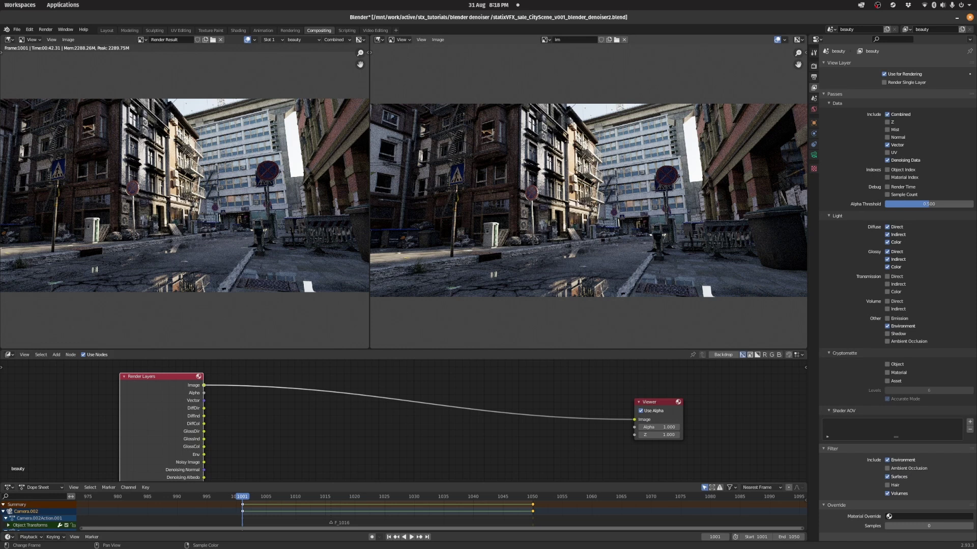
- Enlarge the node editor and add collapsed Denoise nodes for the direct and indirect diffuse and glossy passes, using the Denoising Normal and Albedo data
{"action": "middle_click_drag", "start_coordinate": [273, 430], "coordinate": [311, 400]}
{"action": "left_click_drag", "start_coordinate": [331, 348], "coordinate": [346, 286]}
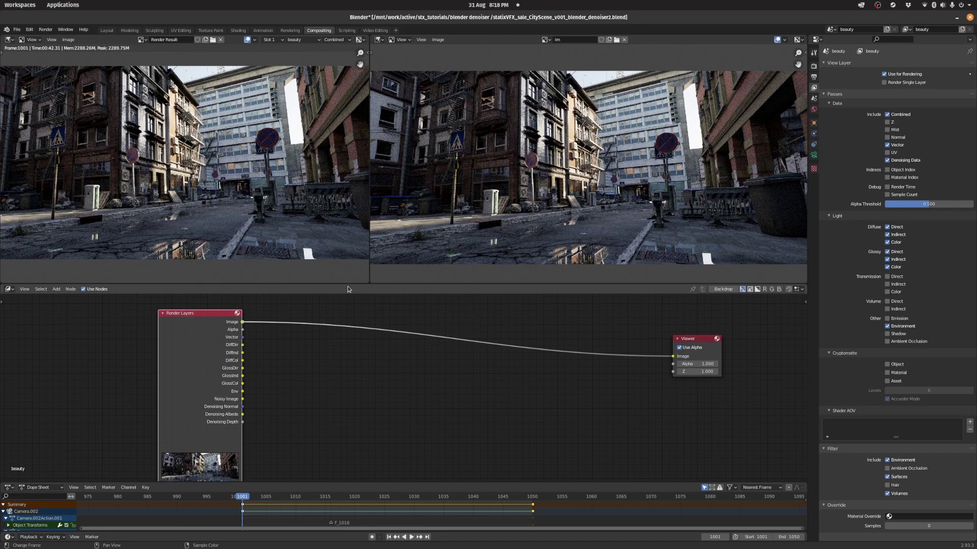
{"action": "scroll", "coordinate": [271, 351], "scroll_direction": "up", "scroll_amount": 1}
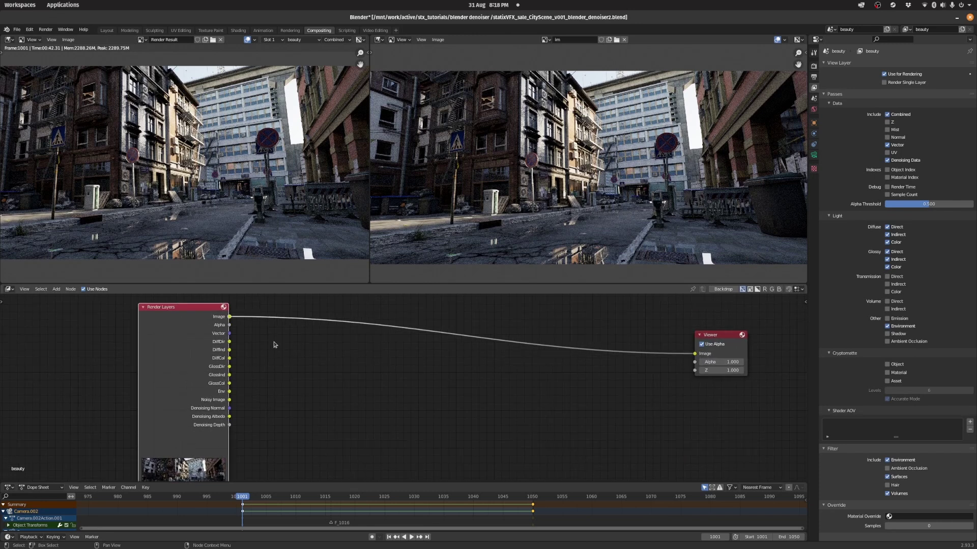
{"action": "key", "text": "shift+a"}
{"action": "key", "text": "h"}
{"action": "left_click_drag", "start_coordinate": [229, 342], "coordinate": [261, 345]}
{"action": "left_click_drag", "start_coordinate": [229, 409], "coordinate": [264, 341]}
{"action": "left_click_drag", "start_coordinate": [230, 417], "coordinate": [266, 345]}
{"action": "key", "text": "shift+d"}
{"action": "left_click_drag", "start_coordinate": [229, 375], "coordinate": [265, 401]}
{"action": "left_click_drag", "start_coordinate": [230, 408], "coordinate": [264, 408]}
- Add collapsed Multiply nodes that multiply the denoised diffuse passes by DiffCol and the denoised glossy passes by GlossCol
{"action": "key", "text": "shift+a"}
{"action": "key", "text": "h"}
{"action": "left_click_drag", "start_coordinate": [230, 358], "coordinate": [336, 346]}
{"action": "key", "text": "shift+d"}
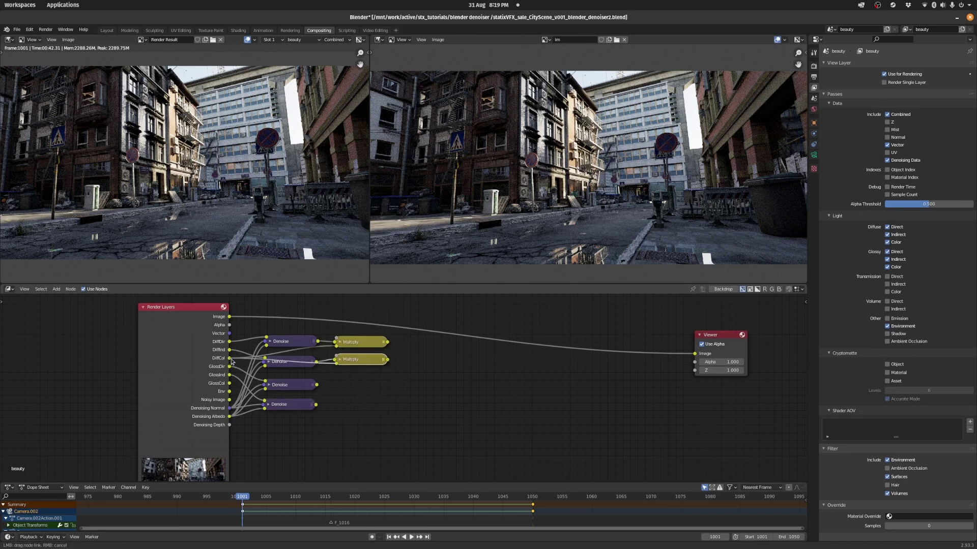
{"action": "key", "text": "shift+d"}
{"action": "left_click_drag", "start_coordinate": [229, 383], "coordinate": [334, 406]}
- Combine the multiplied glossy and diffuse results with the Env pass through duplicated mix nodes and connect the result to the Viewer
{"action": "key", "text": "shift+d"}
{"action": "left_click_drag", "start_coordinate": [391, 379], "coordinate": [396, 388]}
{"action": "left_click_drag", "start_coordinate": [386, 402], "coordinate": [398, 392]}
{"action": "key", "text": "shift+d"}
{"action": "left_click_drag", "start_coordinate": [388, 342], "coordinate": [401, 350]}
{"action": "left_click_drag", "start_coordinate": [388, 359], "coordinate": [402, 354]}
{"action": "key", "text": "shift+d"}
{"action": "left_click_drag", "start_coordinate": [230, 391], "coordinate": [523, 370]}
{"action": "left_click_drag", "start_coordinate": [575, 365], "coordinate": [695, 354]}
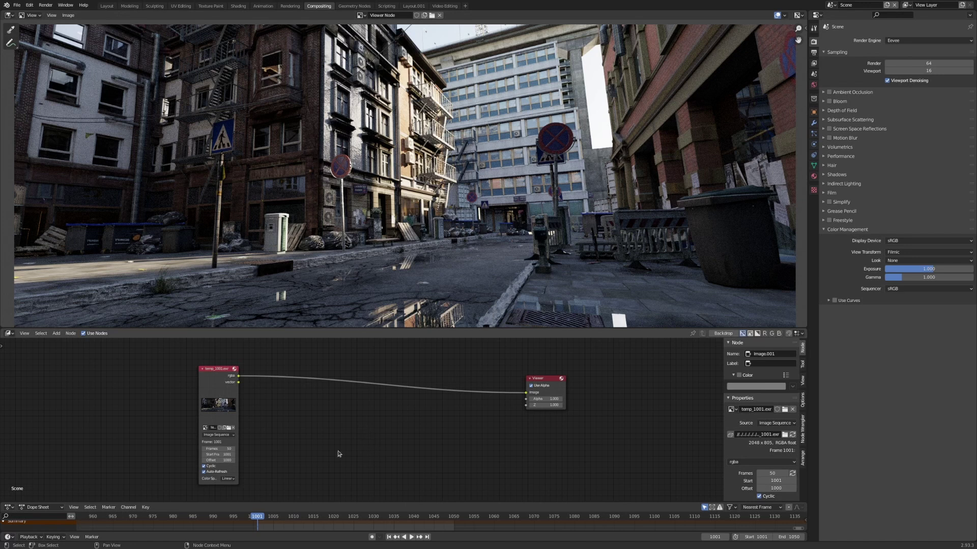
- Play back the rendered image sequence and scrub to frame 1018
{"action": "key", "text": "space"}
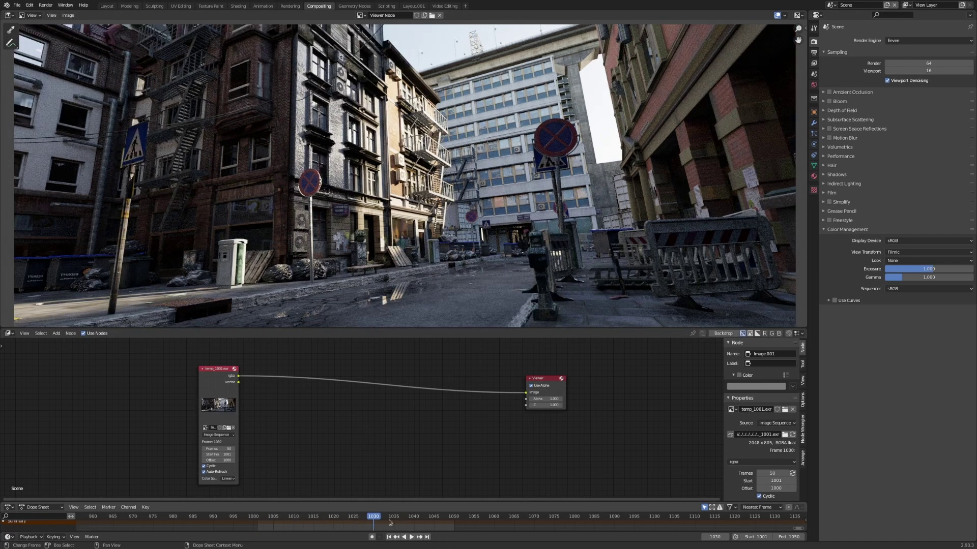
{"action": "left_click", "coordinate": [301, 519]}
{"action": "left_click_drag", "start_coordinate": [302, 520], "coordinate": [326, 517]}
- Preview the temp_1001.exr sequence's vector output up to frame 1028 and return the Viewer to the rgba output
{"action": "middle_click_drag", "start_coordinate": [274, 422], "coordinate": [314, 395]}
{"action": "left_click_drag", "start_coordinate": [252, 358], "coordinate": [259, 381]}
{"action": "scroll", "coordinate": [262, 375], "scroll_direction": "up", "scroll_amount": 3}
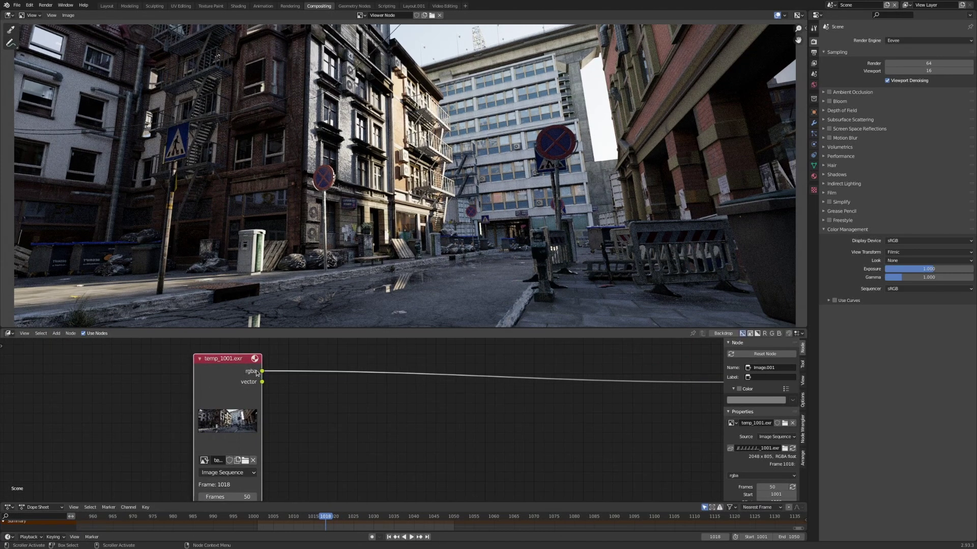
{"action": "left_click", "coordinate": [255, 376], "text": "ctrl+shift"}
{"action": "key", "text": "space"}
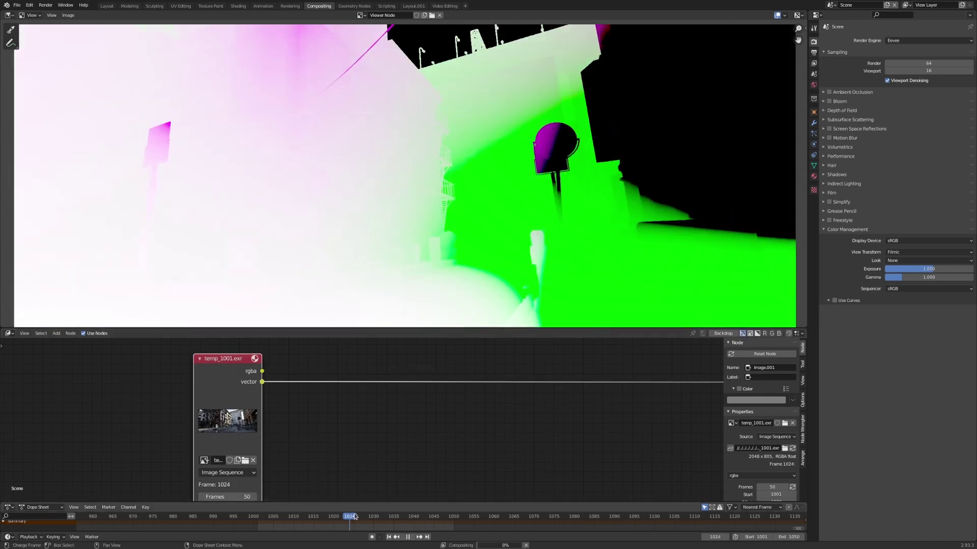
{"action": "mouse_move", "coordinate": [363, 523]}
{"action": "left_mouse_down"}
{"action": "mouse_move", "coordinate": [300, 523]}
{"action": "mouse_move", "coordinate": [389, 532]}
{"action": "mouse_move", "coordinate": [366, 526]}
{"action": "left_mouse_up"}
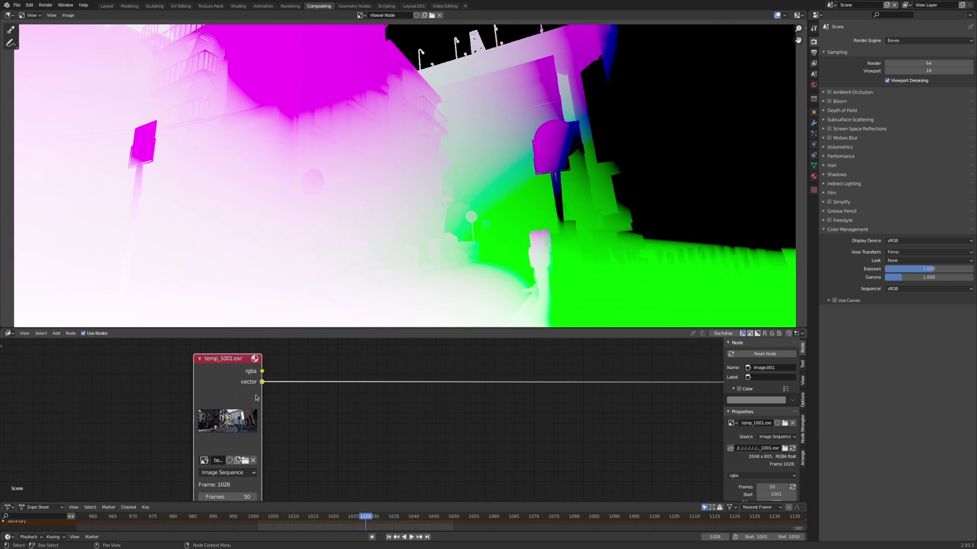
{"action": "left_click", "coordinate": [252, 378], "text": "ctrl+shift"}
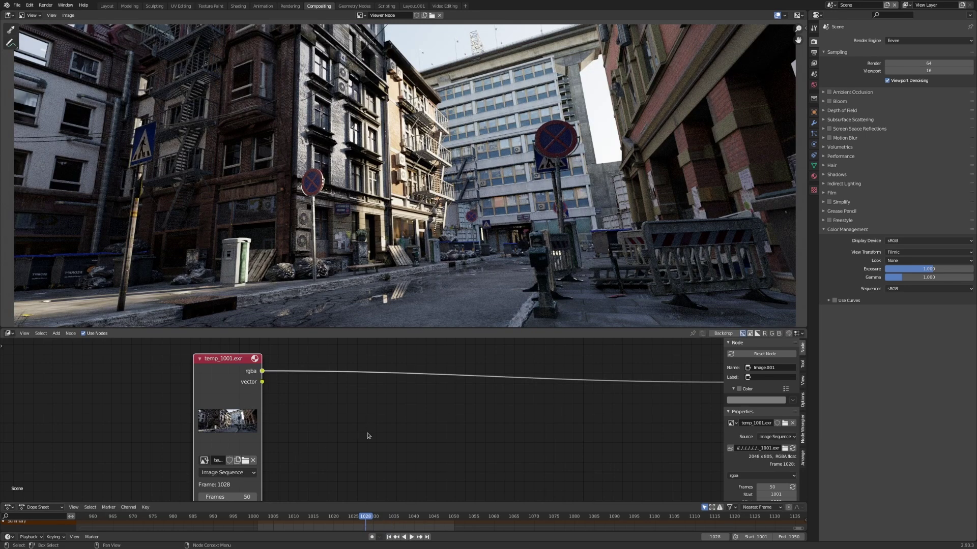
{"action": "scroll", "coordinate": [364, 436], "scroll_direction": "down", "scroll_amount": 2}
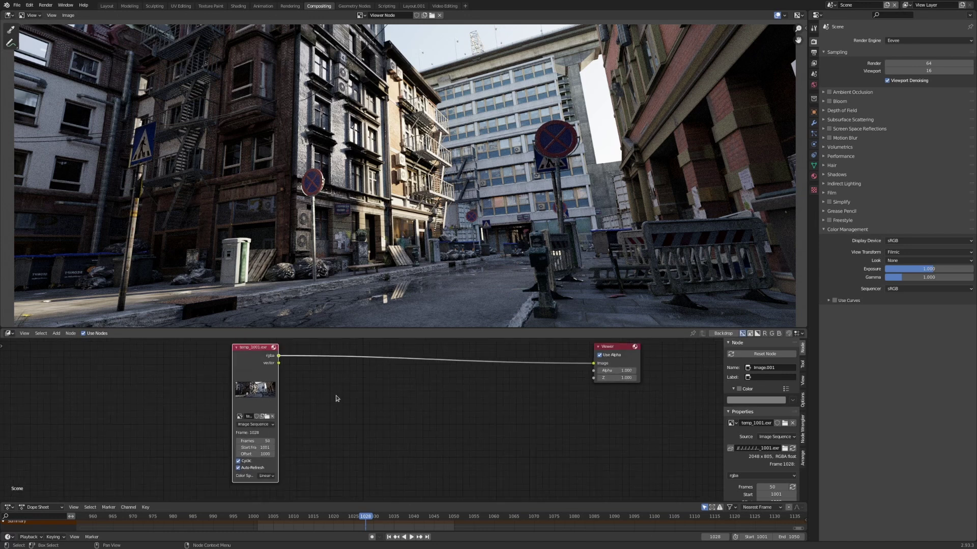
- Detach the temp_1001.exr image node from the Viewer and place a duplicate of it beside the original
{"action": "middle_click_drag", "start_coordinate": [352, 410], "coordinate": [335, 406]}
{"action": "key", "text": "alt+d"}
{"action": "left_click", "coordinate": [246, 365]}
{"action": "key", "text": "shift+d"}
{"action": "left_click", "coordinate": [324, 385]}
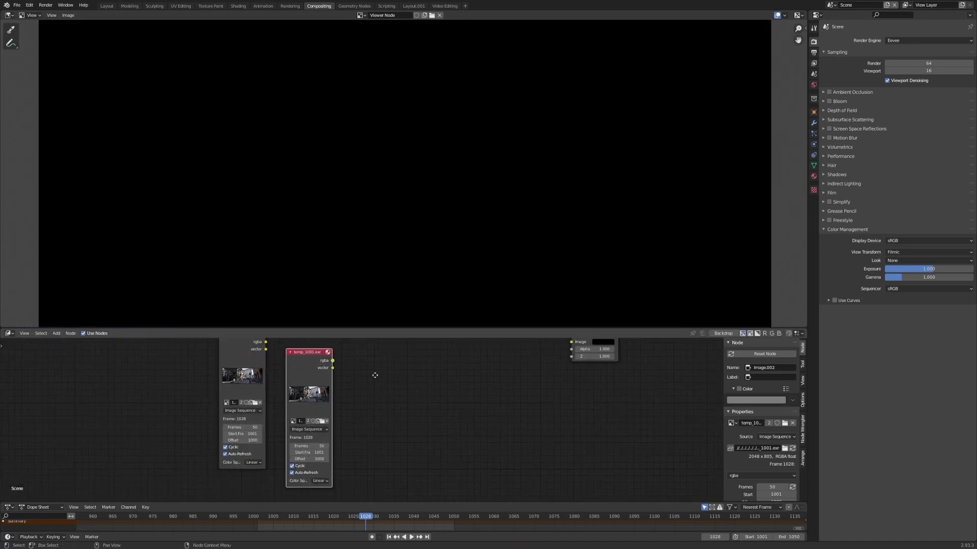
- Set the duplicated image sequence node's Offset to 1001
{"action": "scroll", "coordinate": [351, 422], "scroll_direction": "up", "scroll_amount": 2}
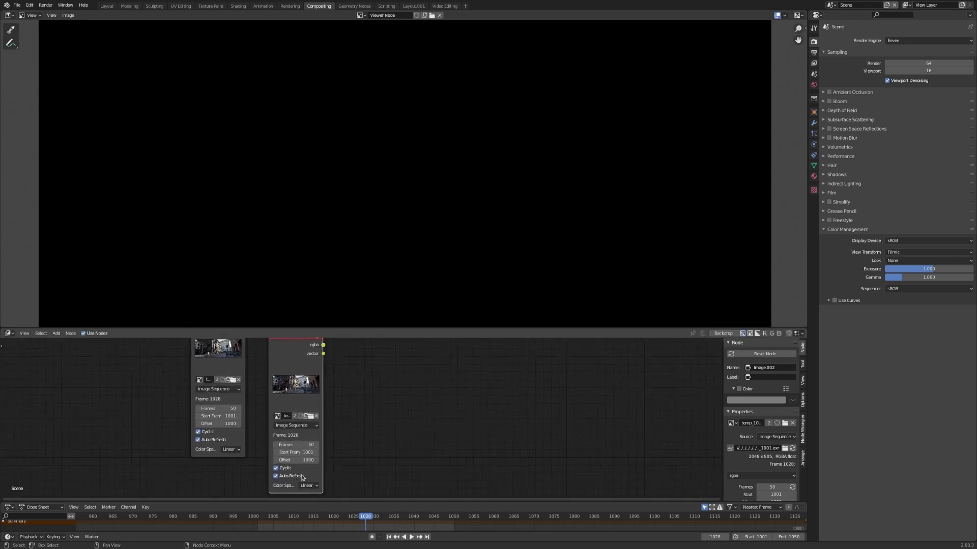
{"action": "left_click", "coordinate": [304, 460]}
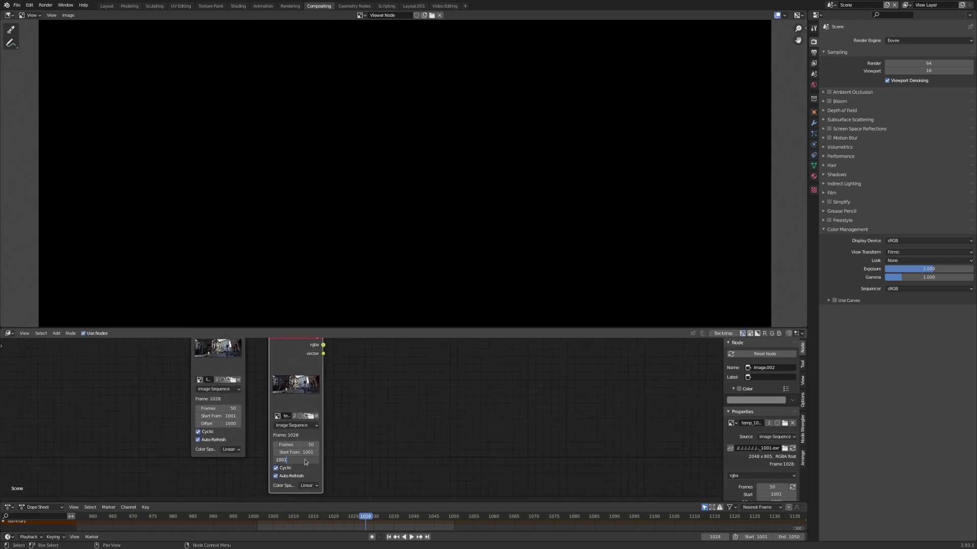
{"action": "key", "text": "Return"}
- Duplicate the image sequence node with Offset 1001 and place the third copy beside it
{"action": "scroll", "coordinate": [497, 407], "scroll_direction": "down", "scroll_amount": 2}
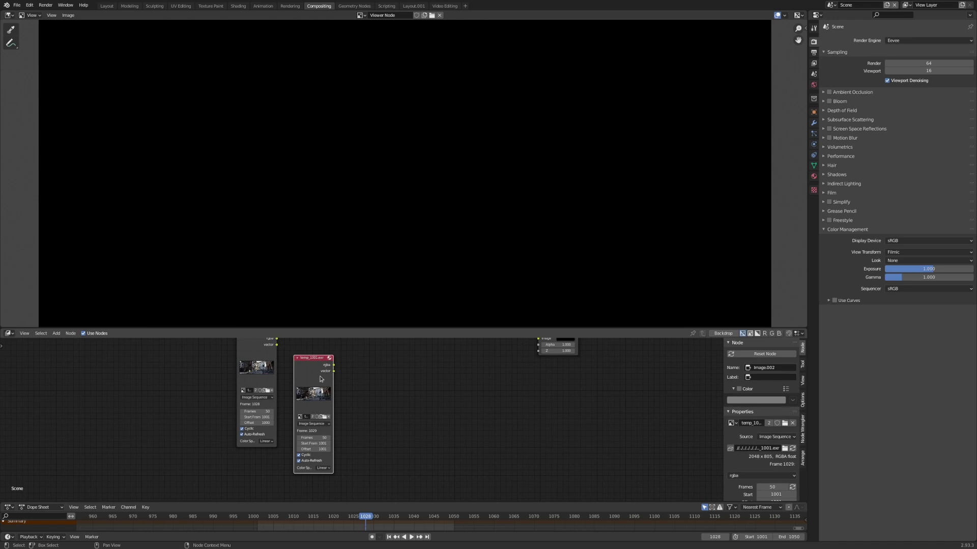
{"action": "key", "text": "shift+d"}
{"action": "left_click", "coordinate": [379, 398]}
{"action": "scroll", "coordinate": [365, 419], "scroll_direction": "up", "scroll_amount": 2}
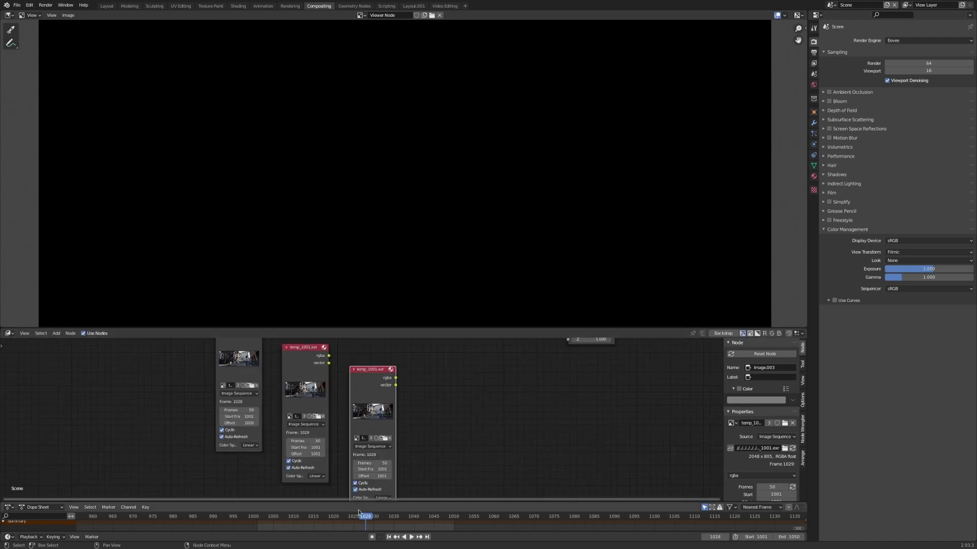
- Set the third temp_1001.exr image sequence node's Offset to 999
{"action": "left_click", "coordinate": [375, 475]}
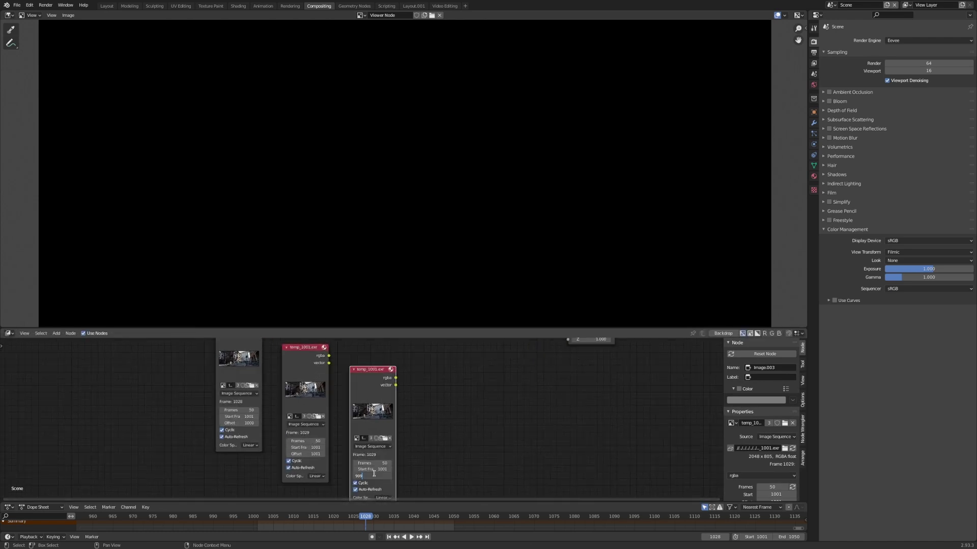
{"action": "type", "text": "999"}
{"action": "key", "text": "Return"}
- Preview the rgba output of each of the three offset image sequence nodes in the Viewer, one after another
{"action": "middle_click_drag", "start_coordinate": [500, 358], "coordinate": [489, 419]}
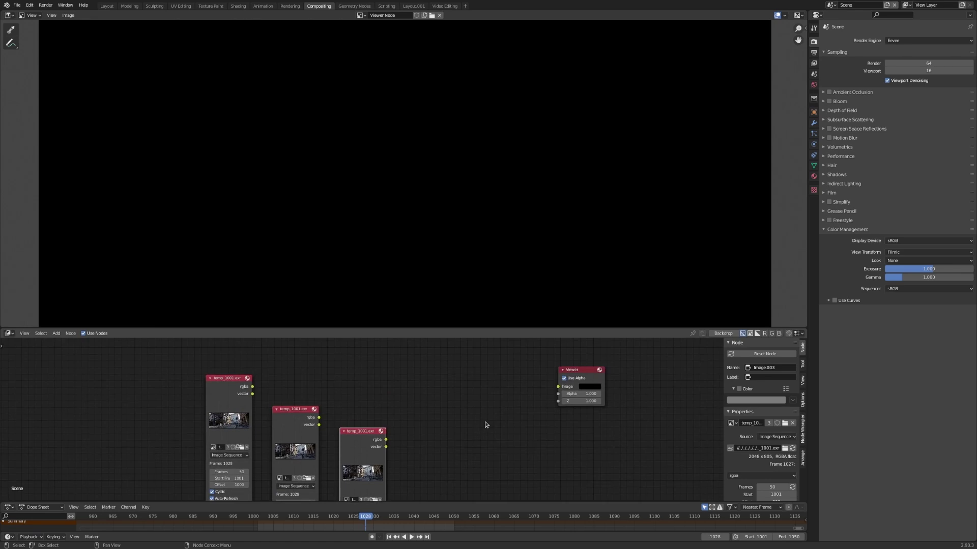
{"action": "left_click", "coordinate": [249, 388], "text": "ctrl+shift"}
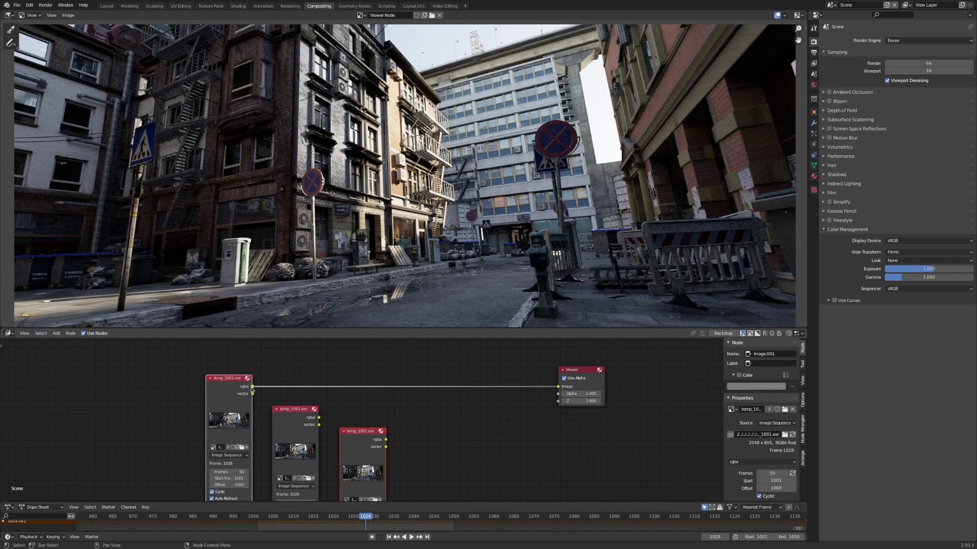
{"action": "left_click", "coordinate": [314, 418], "text": "ctrl+shift"}
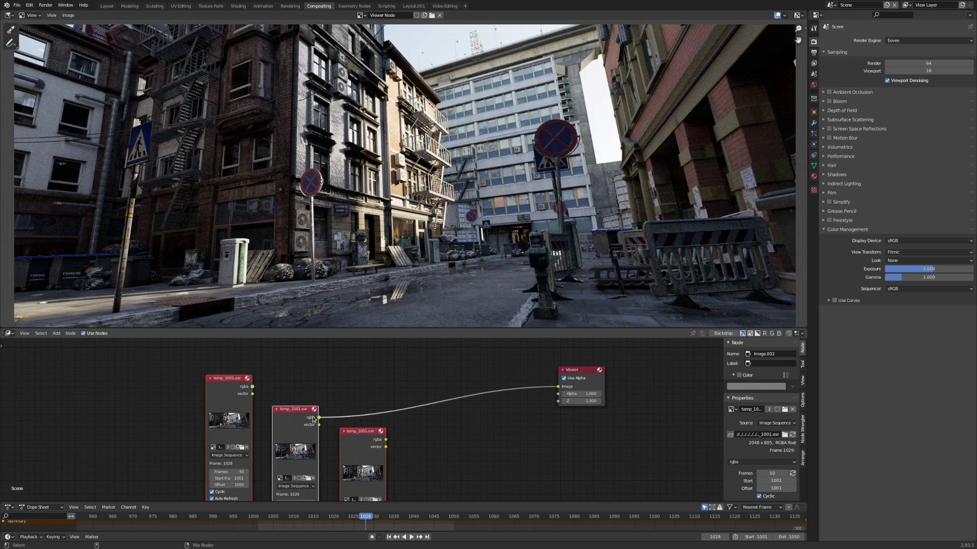
{"action": "left_click", "coordinate": [386, 440], "text": "ctrl+shift"}
- Move the third image sequence node lower and add a Mix node between the image sequences and the Viewer
{"action": "scroll", "coordinate": [407, 432], "scroll_direction": "down", "scroll_amount": 2}
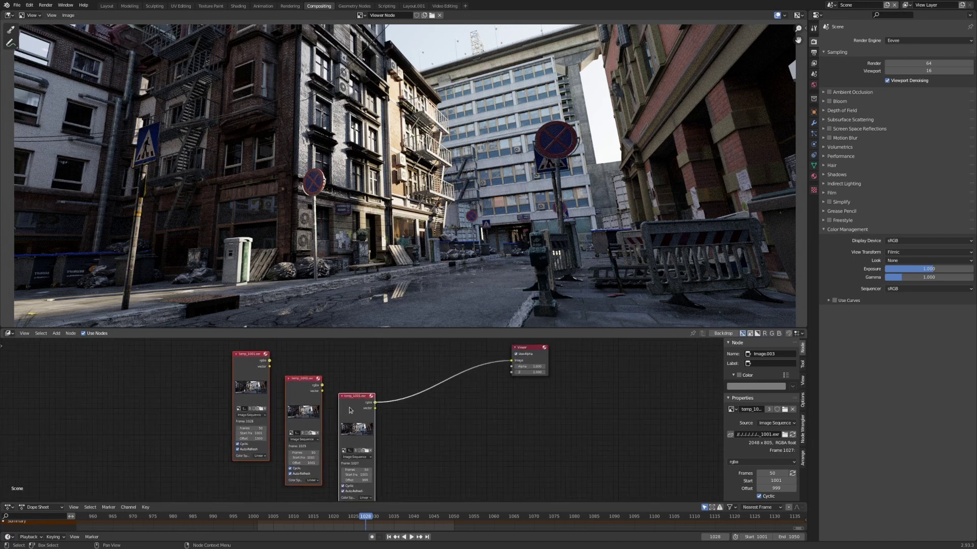
{"action": "left_click_drag", "start_coordinate": [350, 410], "coordinate": [321, 414]}
{"action": "left_click", "coordinate": [394, 431]}
{"action": "key", "text": "shift+a"}
{"action": "type", "text": "mix"}
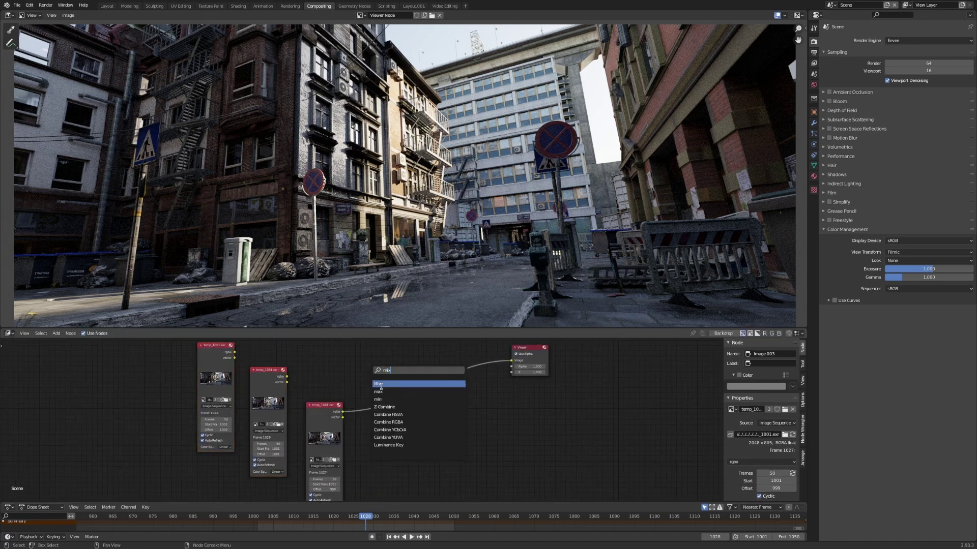
{"action": "key", "text": "Return"}
{"action": "middle_click_drag", "start_coordinate": [332, 360], "coordinate": [339, 370]}
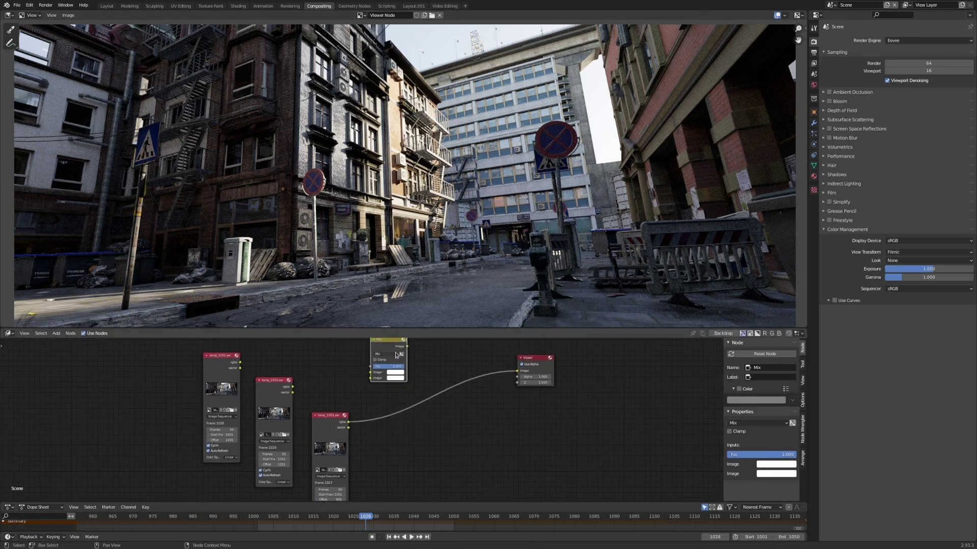
- Set the Mix node's blend mode to Add and link the first two image sequences' rgba outputs into its Image inputs
{"action": "left_click", "coordinate": [394, 354]}
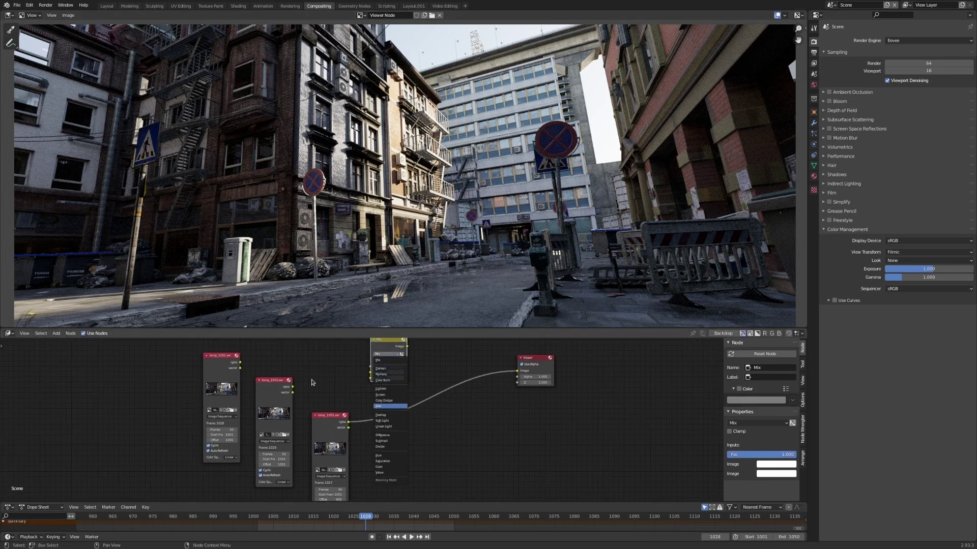
{"action": "left_click_drag", "start_coordinate": [240, 362], "coordinate": [372, 375]}
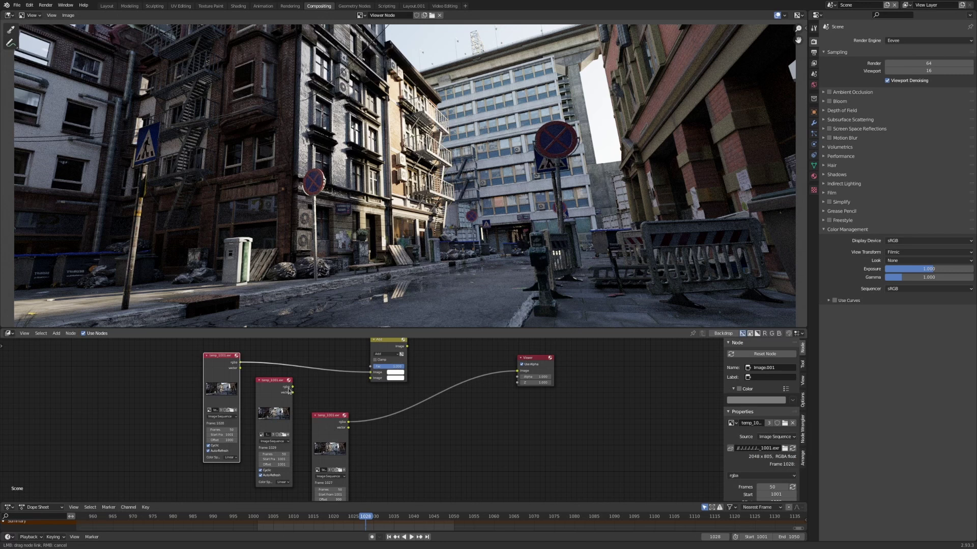
{"action": "left_click_drag", "start_coordinate": [292, 387], "coordinate": [371, 378]}
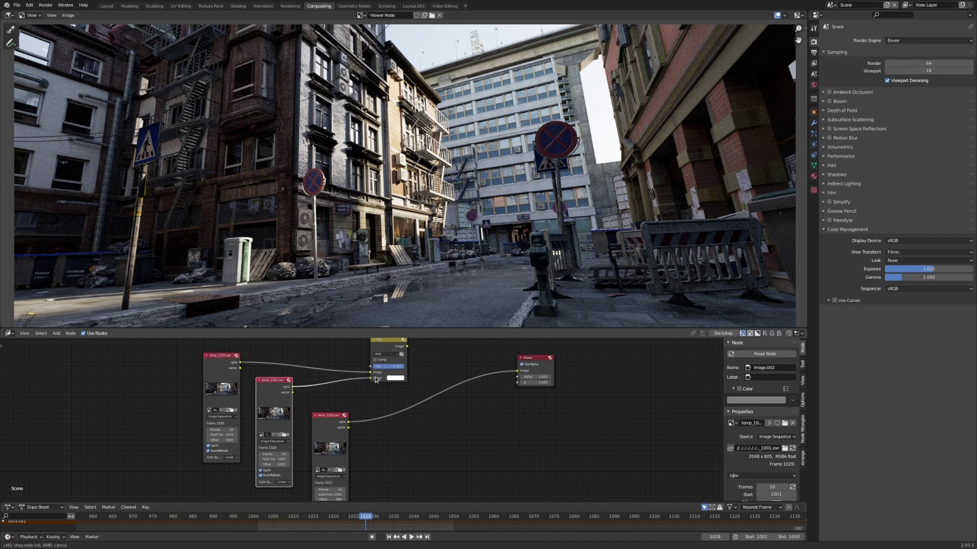
- Duplicate the Add node and feed the copy with the first Add result and the third image sequence's rgba output
{"action": "left_click", "coordinate": [387, 347]}
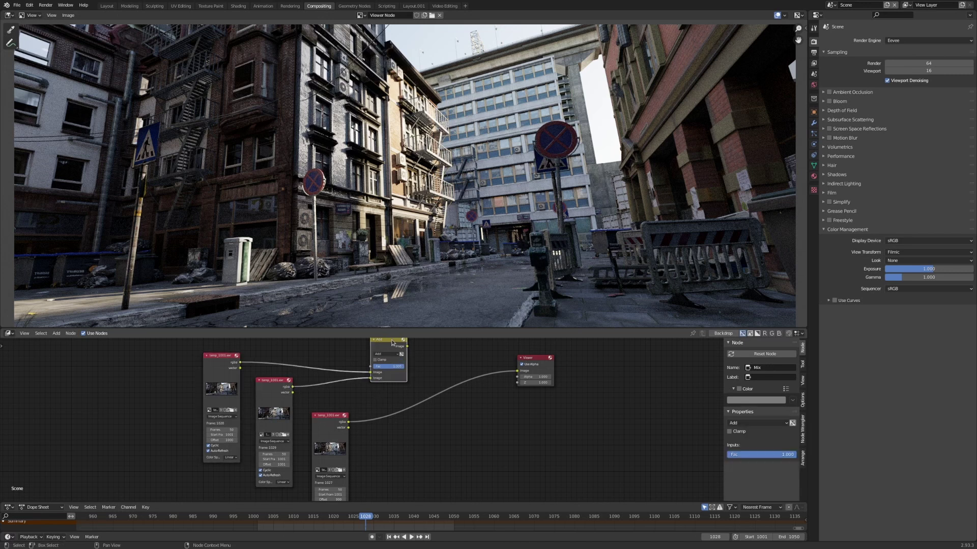
{"action": "key", "text": "shift+d"}
{"action": "left_click", "coordinate": [447, 488]}
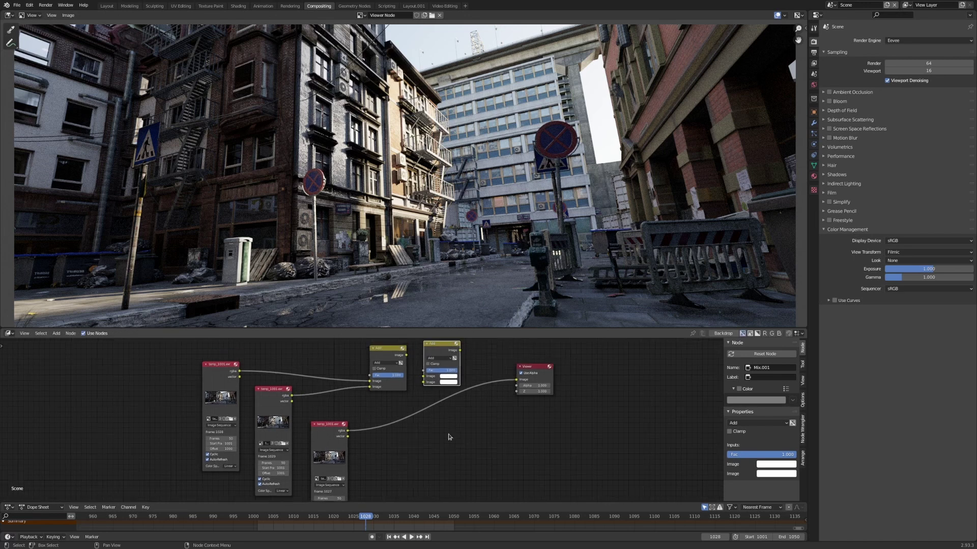
{"action": "left_click_drag", "start_coordinate": [406, 355], "coordinate": [423, 377]}
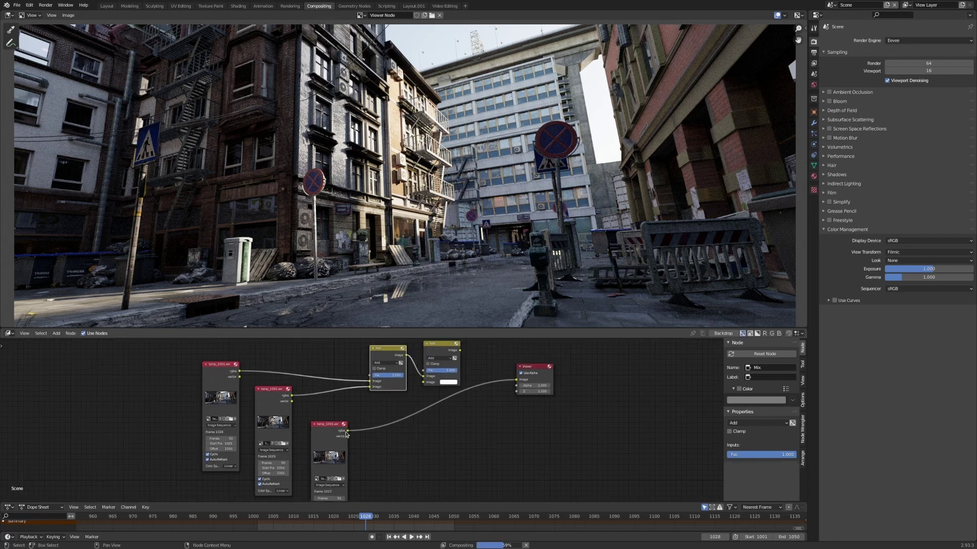
{"action": "left_click_drag", "start_coordinate": [348, 431], "coordinate": [424, 383]}
- Move the Viewer node aside and connect the second Add node's output to it
{"action": "middle_click_drag", "start_coordinate": [491, 365], "coordinate": [423, 370]}
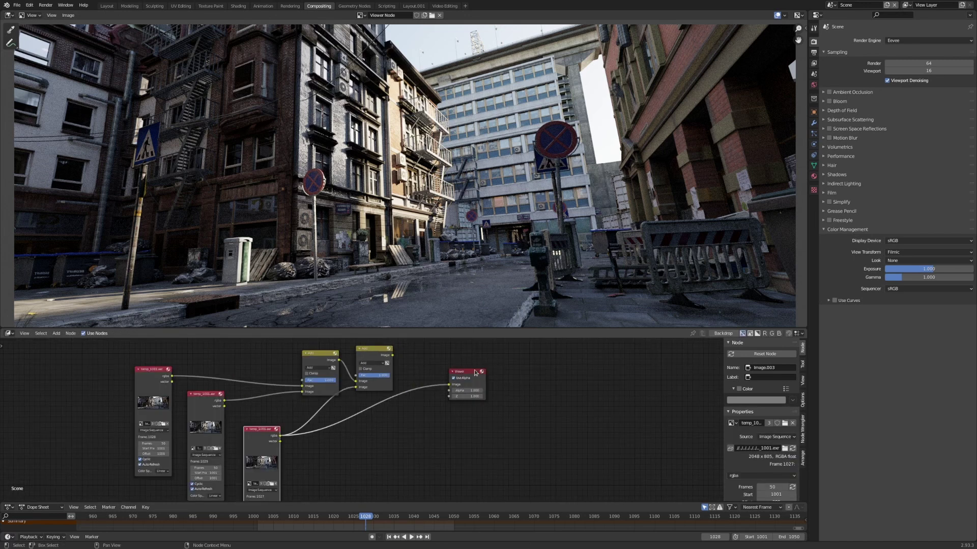
{"action": "left_click_drag", "start_coordinate": [474, 371], "coordinate": [497, 397]}
{"action": "left_click", "coordinate": [387, 357], "text": "ctrl+shift"}
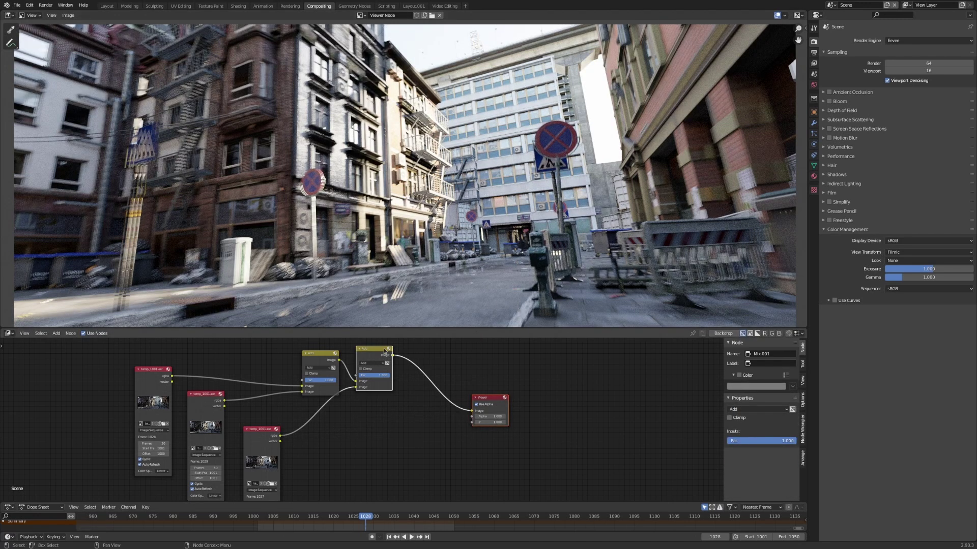
- Duplicate the second Add node, link that Add result into the copy's first Image input, and set the copy's blend mode to Multiply
{"action": "key", "text": "shift+d"}
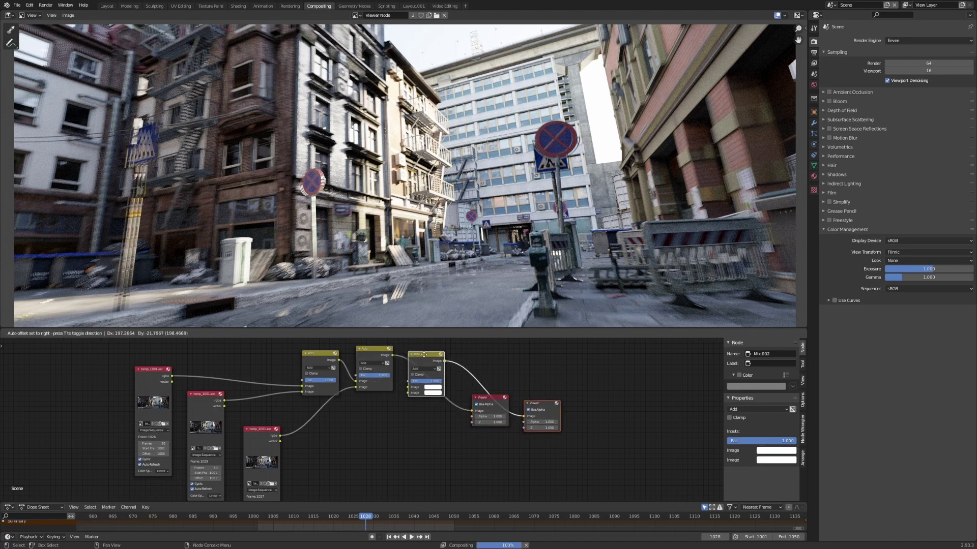
{"action": "left_click_drag", "start_coordinate": [401, 426], "coordinate": [412, 451]}
{"action": "left_click_drag", "start_coordinate": [392, 355], "coordinate": [416, 382]}
{"action": "left_click", "coordinate": [430, 367]}
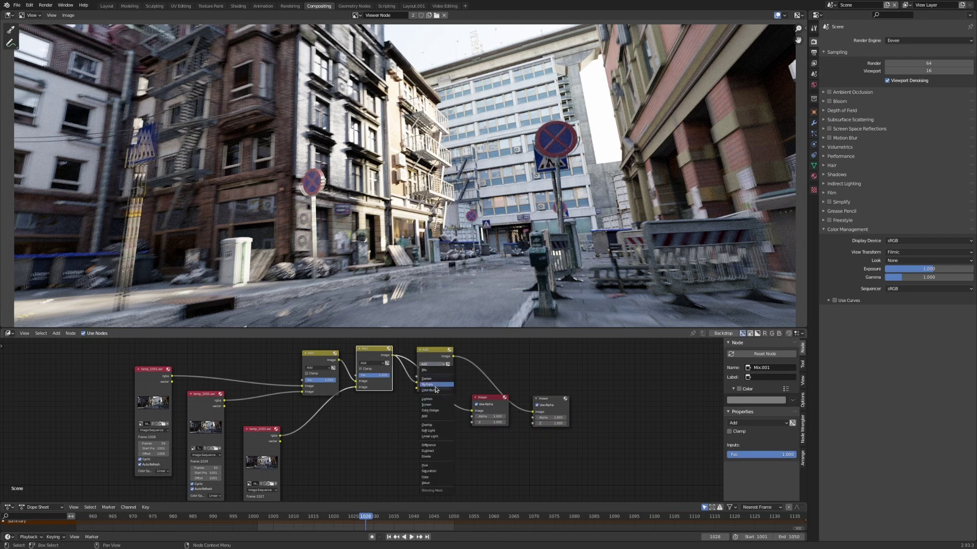
{"action": "left_click", "coordinate": [435, 386]}
- Set the Multiply node's Fac to 0.333
{"action": "left_click", "coordinate": [440, 377]}
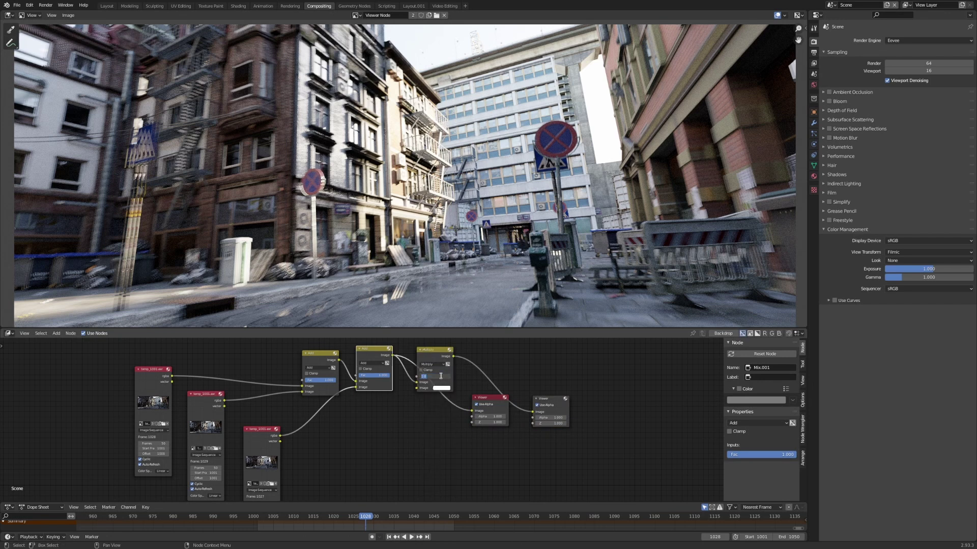
{"action": "type", "text": "0.333"}
{"action": "key", "text": "Return"}
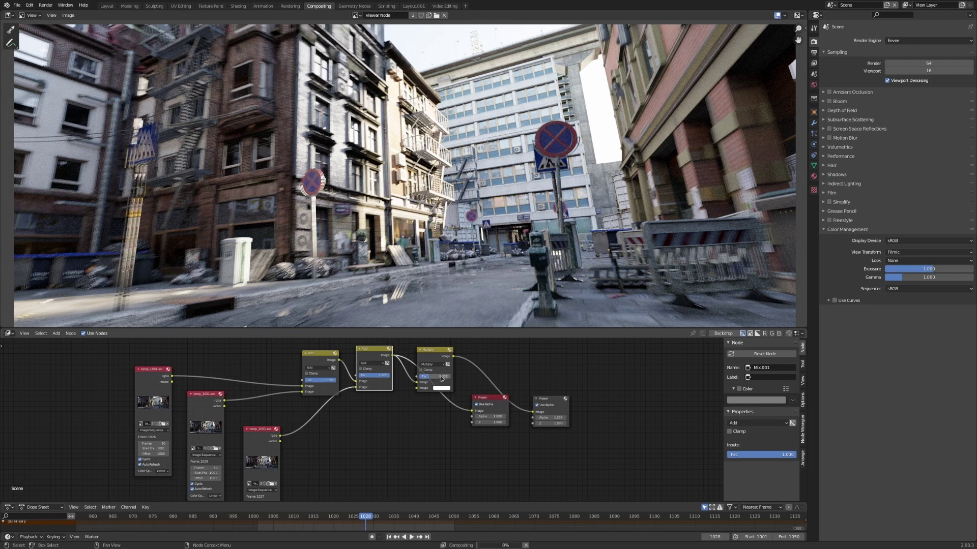
- Connect the Multiply node's output to the original Viewer and move that Viewer lower
{"action": "left_click", "coordinate": [448, 359], "text": "ctrl+shift"}
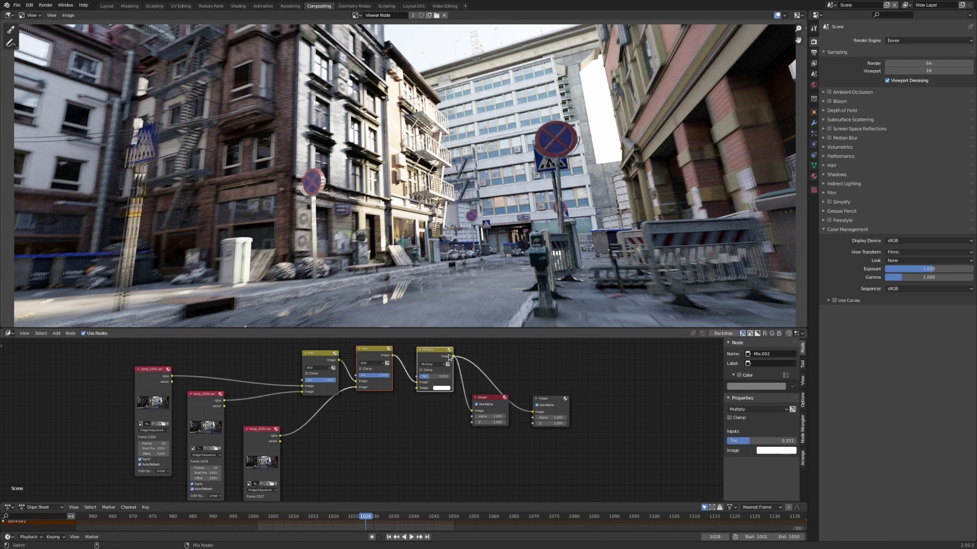
{"action": "left_click_drag", "start_coordinate": [487, 398], "coordinate": [494, 413]}
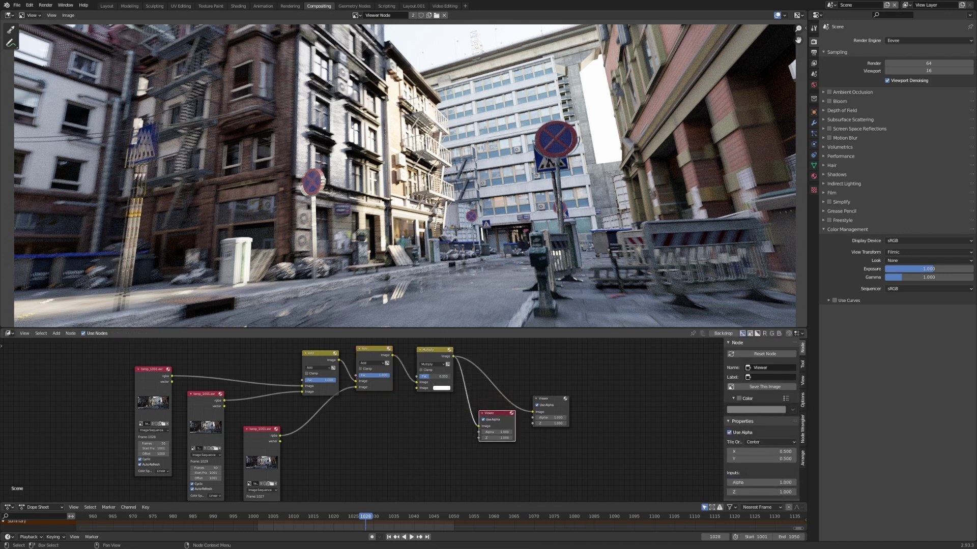
- Set the Multiply node's Fac to 1.000 and darken its second Image colour to grey
{"action": "left_click_drag", "start_coordinate": [431, 376], "coordinate": [452, 376]}
{"action": "left_click", "coordinate": [441, 389]}
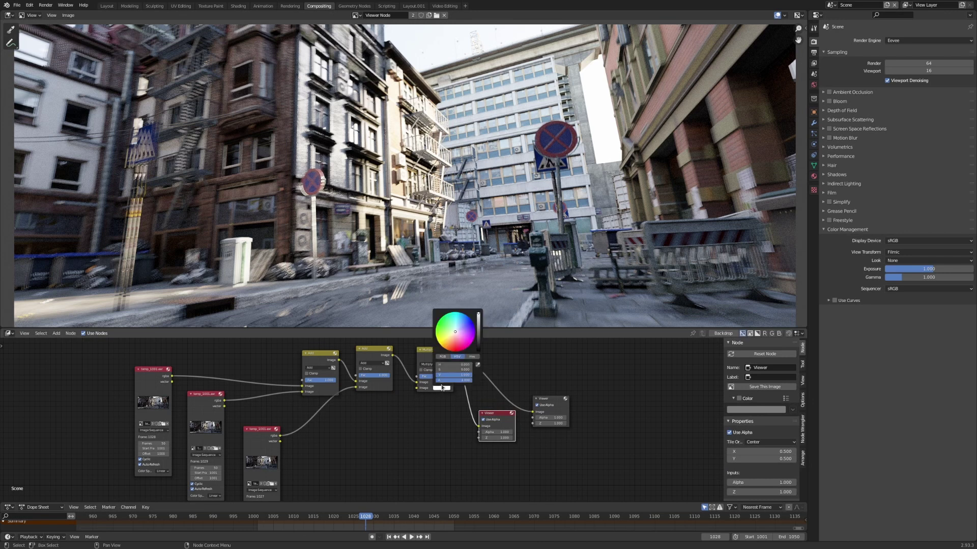
{"action": "left_click", "coordinate": [448, 375]}
{"action": "key", "text": "Return"}
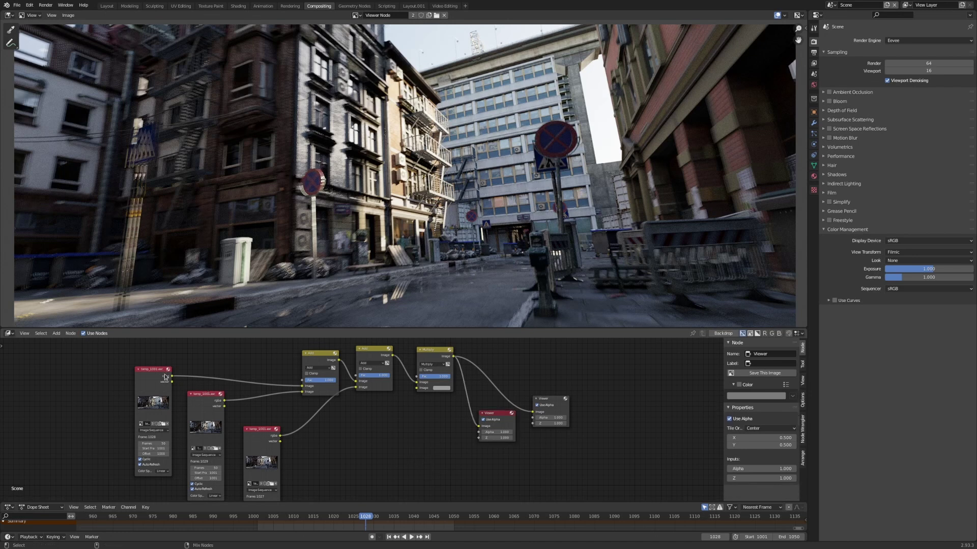
- Examine the Multiply node's three-frame blend up close around the poles, the round road sign and the storefronts
{"action": "left_click", "coordinate": [453, 359]}
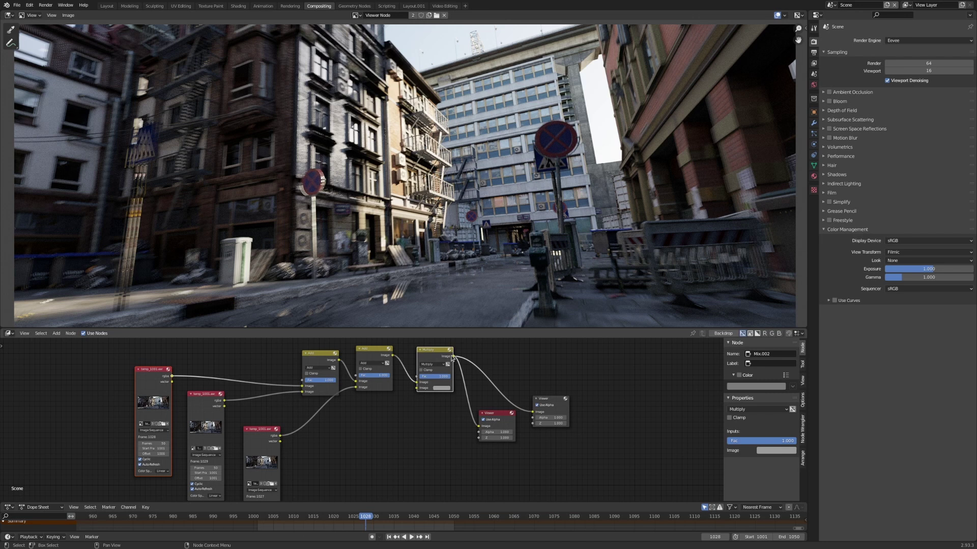
{"action": "middle_click_drag", "start_coordinate": [217, 233], "coordinate": [344, 194]}
{"action": "scroll", "coordinate": [338, 175], "scroll_direction": "up", "scroll_amount": 4}
{"action": "scroll", "coordinate": [253, 192], "scroll_direction": "up", "scroll_amount": 1}
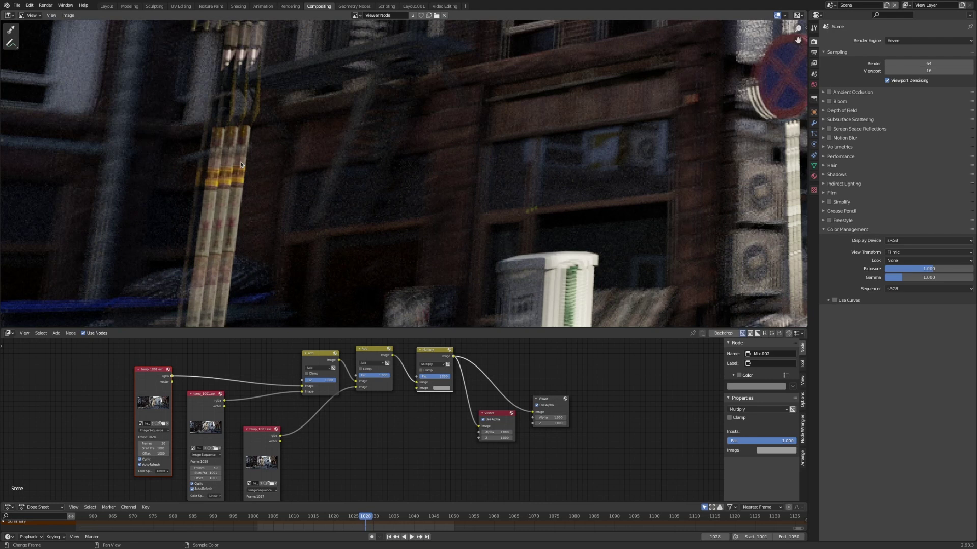
{"action": "scroll", "coordinate": [458, 185], "scroll_direction": "down", "scroll_amount": 5}
{"action": "scroll", "coordinate": [615, 178], "scroll_direction": "up", "scroll_amount": 4}
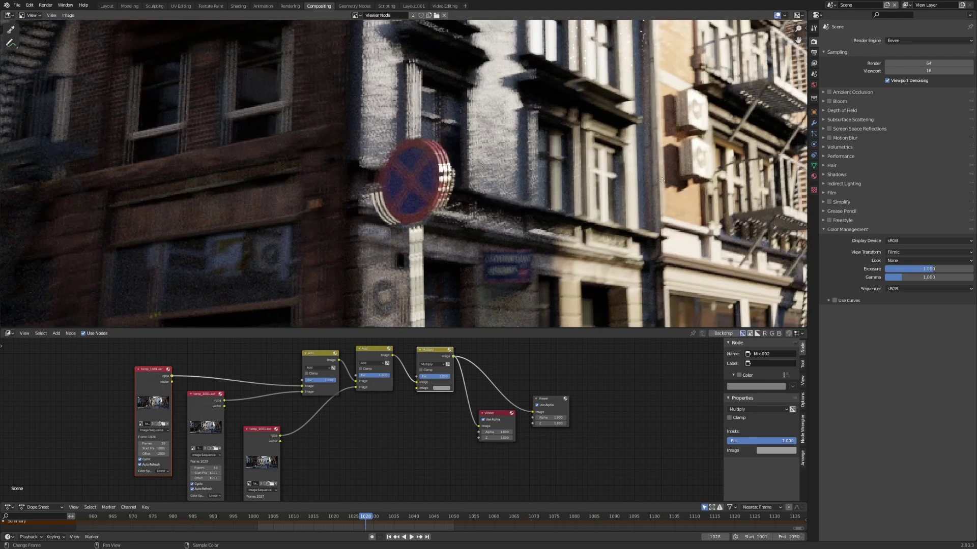
{"action": "middle_click_drag", "start_coordinate": [615, 179], "coordinate": [276, 173]}
{"action": "middle_click_drag", "start_coordinate": [331, 288], "coordinate": [397, 155]}
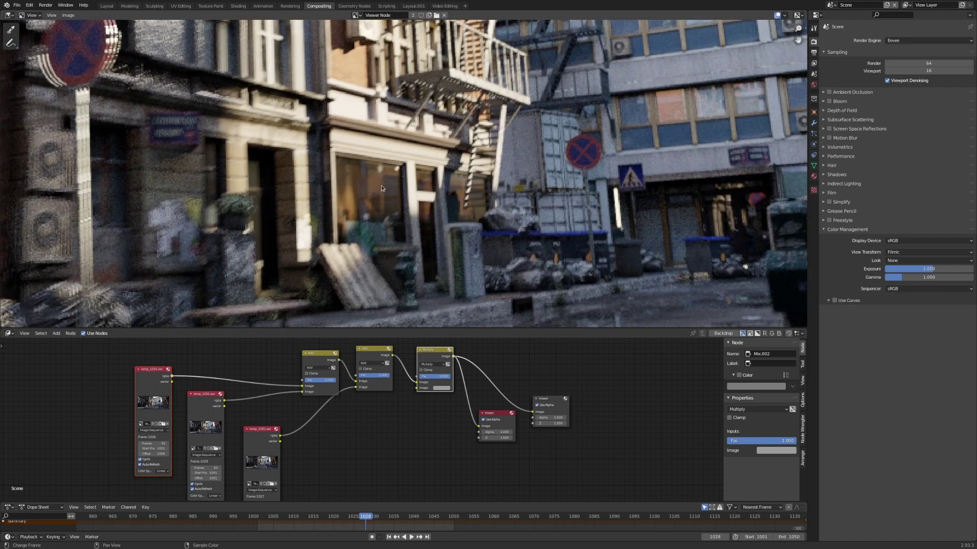
- Go to frame 1037 and examine the blended image around the striped pole and the white utility cabinet
{"action": "left_click", "coordinate": [399, 516]}
{"action": "middle_click_drag", "start_coordinate": [173, 217], "coordinate": [469, 210]}
{"action": "scroll", "coordinate": [468, 209], "scroll_direction": "up", "scroll_amount": 3}
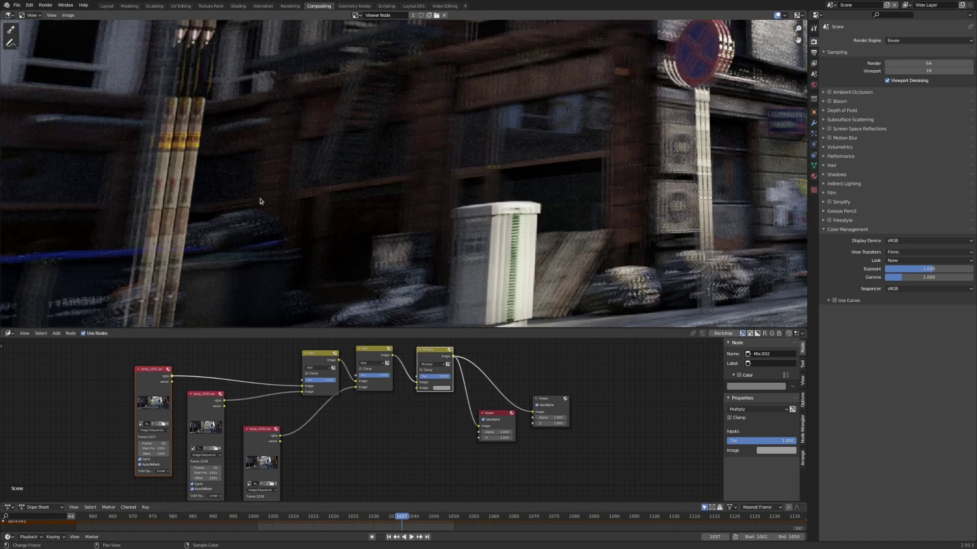
{"action": "middle_click_drag", "start_coordinate": [515, 258], "coordinate": [408, 193]}
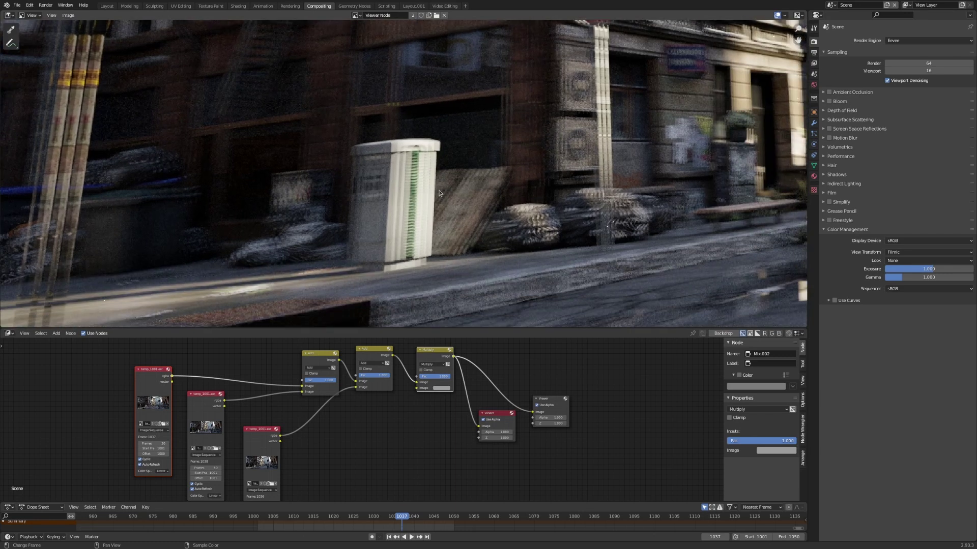
{"action": "scroll", "coordinate": [356, 442], "scroll_direction": "down", "scroll_amount": 2}
- Spread the image sequence nodes apart and preview the rgba output of the one with Offset 1001
{"action": "middle_click_drag", "start_coordinate": [338, 450], "coordinate": [471, 418]}
{"action": "left_click_drag", "start_coordinate": [325, 363], "coordinate": [308, 493]}
{"action": "left_click_drag", "start_coordinate": [370, 372], "coordinate": [351, 394]}
{"action": "scroll", "coordinate": [375, 399], "scroll_direction": "up", "scroll_amount": 1}
{"action": "scroll", "coordinate": [375, 398], "scroll_direction": "up", "scroll_amount": 1}
{"action": "left_click", "coordinate": [373, 388], "text": "ctrl+shift"}
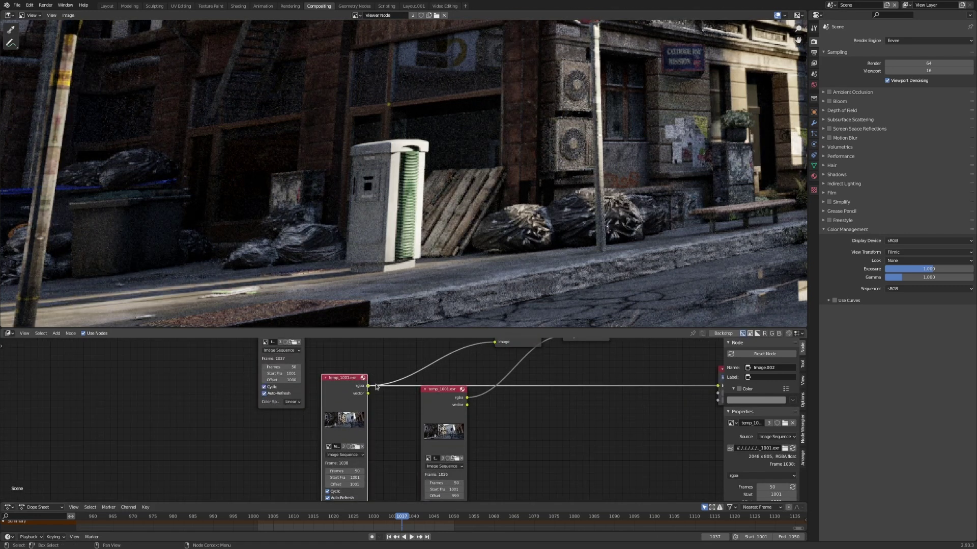
- Move the Offset 999 sequence node aside and add a Displace node next to the Offset 1001 sequence
{"action": "left_click_drag", "start_coordinate": [442, 394], "coordinate": [498, 423]}
{"action": "key", "text": "shift+a"}
{"action": "left_click", "coordinate": [410, 396]}
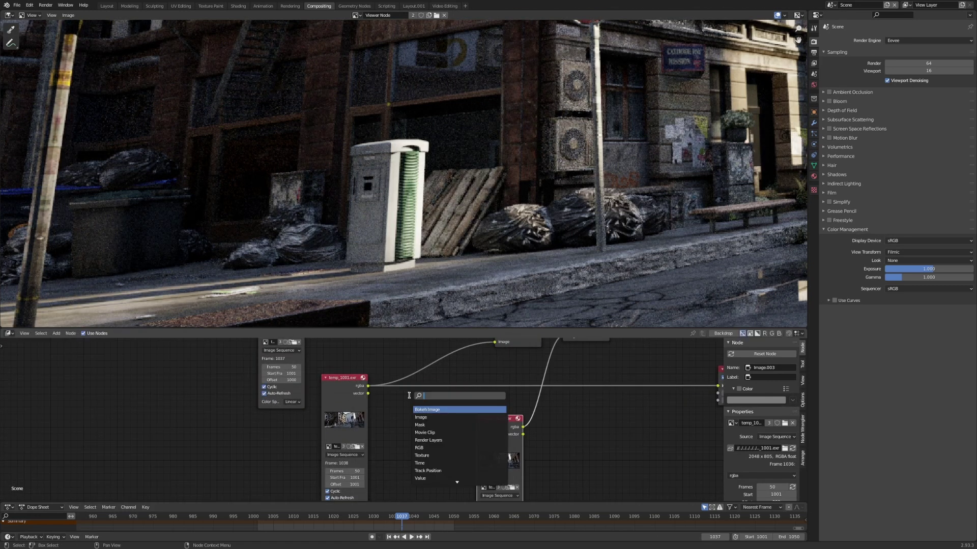
{"action": "type", "text": "displ"}
{"action": "key", "text": "Return"}
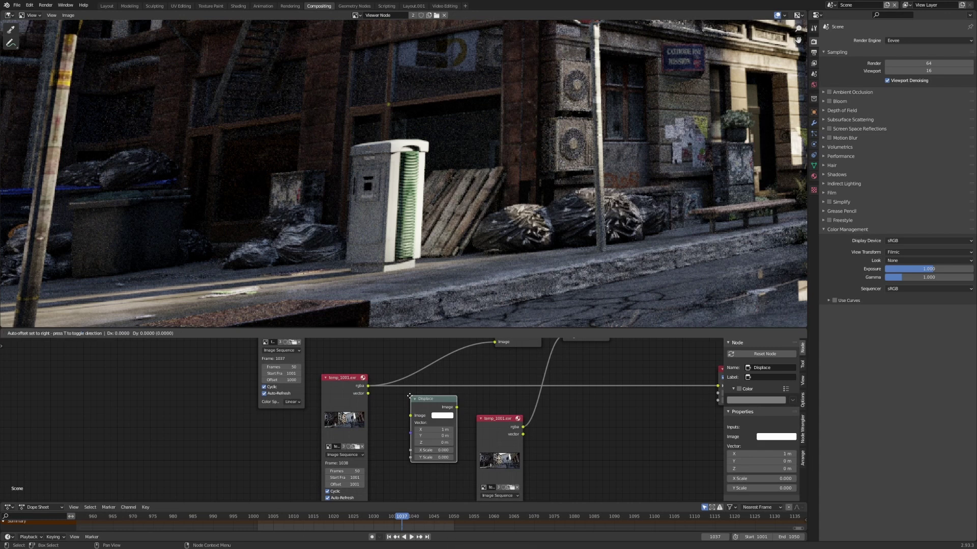
{"action": "left_click", "coordinate": [410, 396]}
- Link the Offset 1001 sequence's rgba and vector outputs into the Displace node and show its result in the Viewer
{"action": "left_click_drag", "start_coordinate": [366, 387], "coordinate": [421, 434]}
{"action": "left_click", "coordinate": [450, 410], "text": "ctrl+shift"}
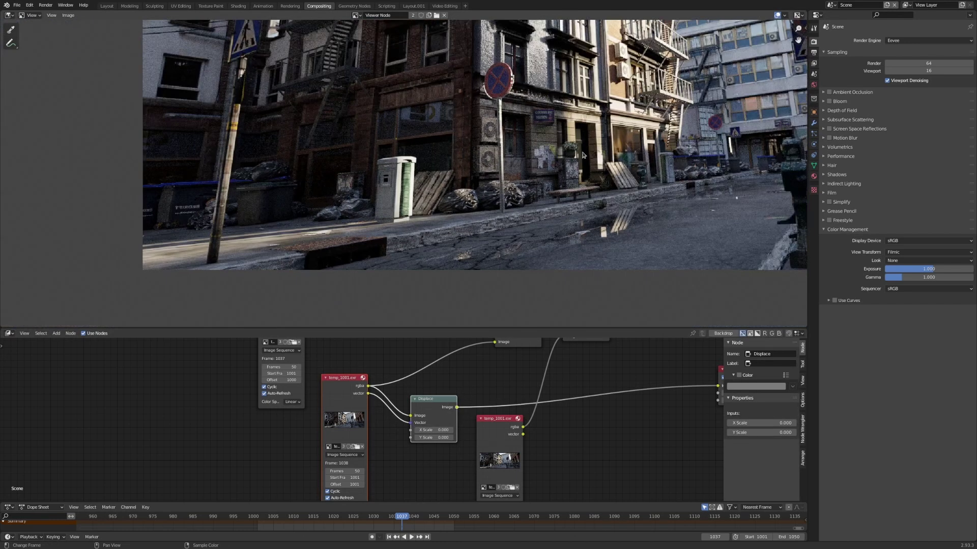
{"action": "middle_click_drag", "start_coordinate": [583, 156], "coordinate": [578, 167]}
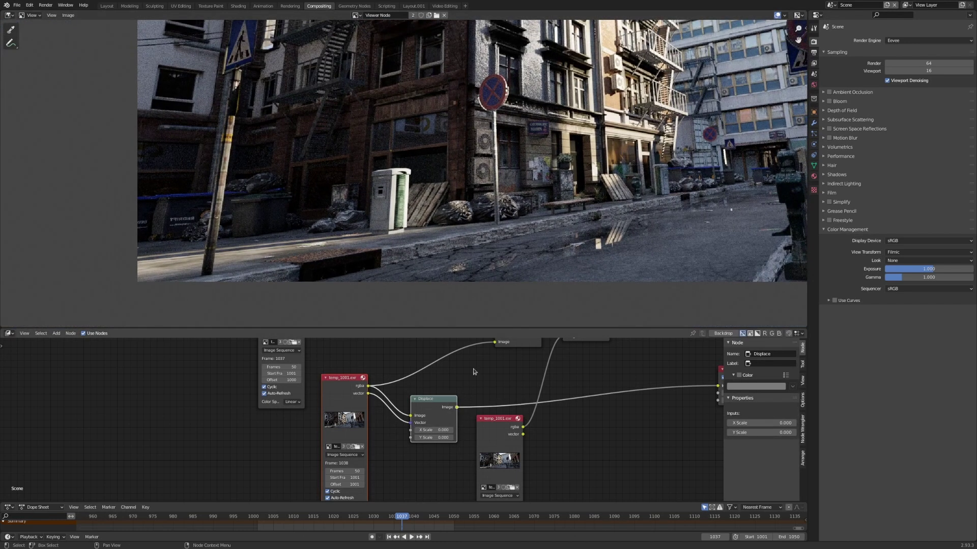
- Set the Displace node's X Scale and Y Scale to 1
{"action": "scroll", "coordinate": [427, 453], "scroll_direction": "up", "scroll_amount": 1}
{"action": "middle_click_drag", "start_coordinate": [439, 456], "coordinate": [414, 445]}
{"action": "scroll", "coordinate": [422, 453], "scroll_direction": "up", "scroll_amount": 1}
{"action": "scroll", "coordinate": [422, 450], "scroll_direction": "down", "scroll_amount": 1}
{"action": "double_click", "coordinate": [416, 416]}
{"action": "type", "text": "1"}
{"action": "key", "text": "Tab"}
{"action": "type", "text": "1"}
{"action": "key", "text": "Return"}
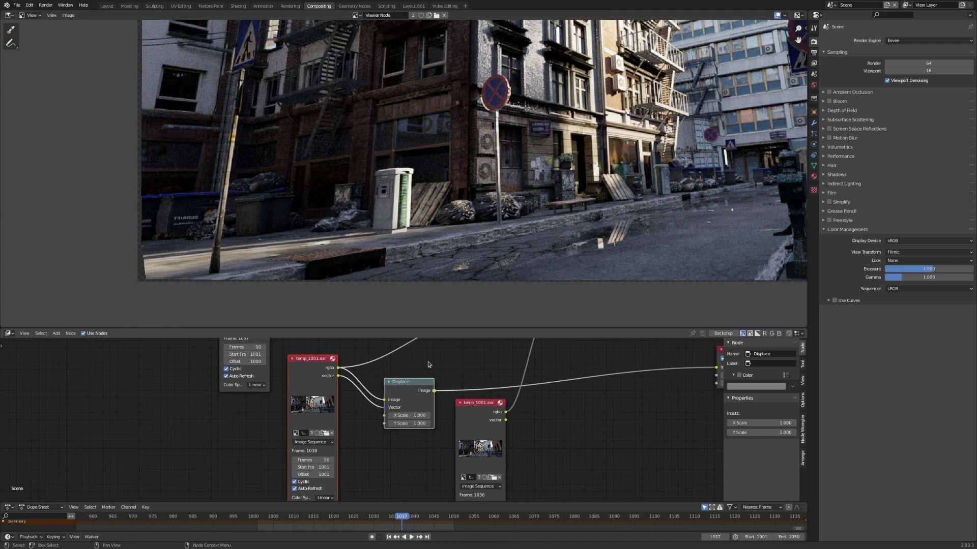
- Compare the Offset 1000 sequence with the displaced Offset 1001 sequence in the Viewer
{"action": "middle_click_drag", "start_coordinate": [444, 342], "coordinate": [462, 434]}
{"action": "left_click", "coordinate": [285, 348], "text": "ctrl+shift"}
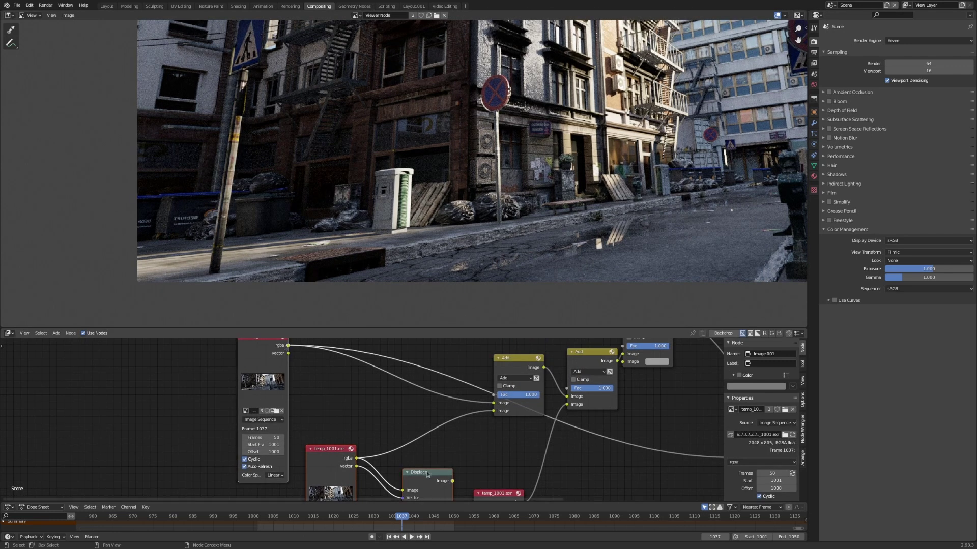
{"action": "left_click", "coordinate": [449, 482], "text": "ctrl+shift"}
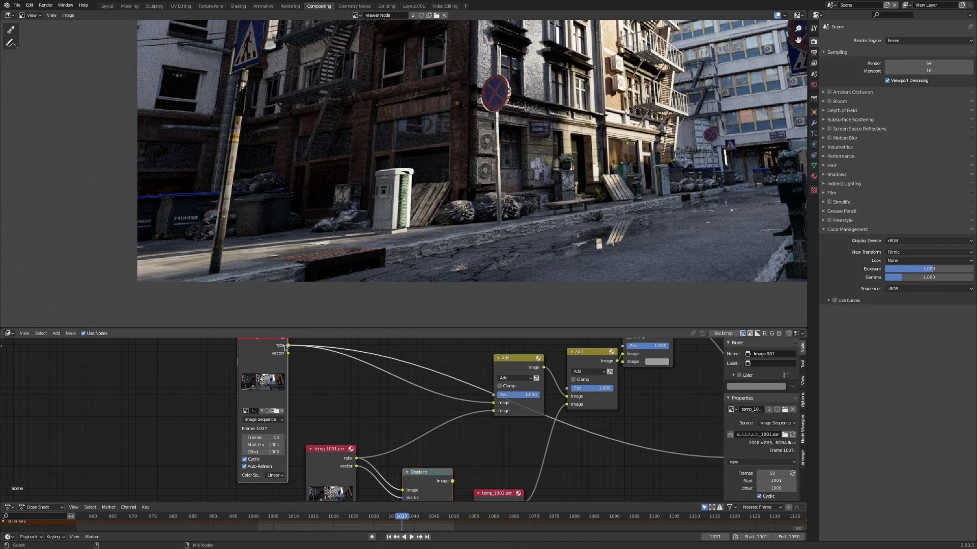
{"action": "left_click", "coordinate": [449, 480], "text": "ctrl+shift"}
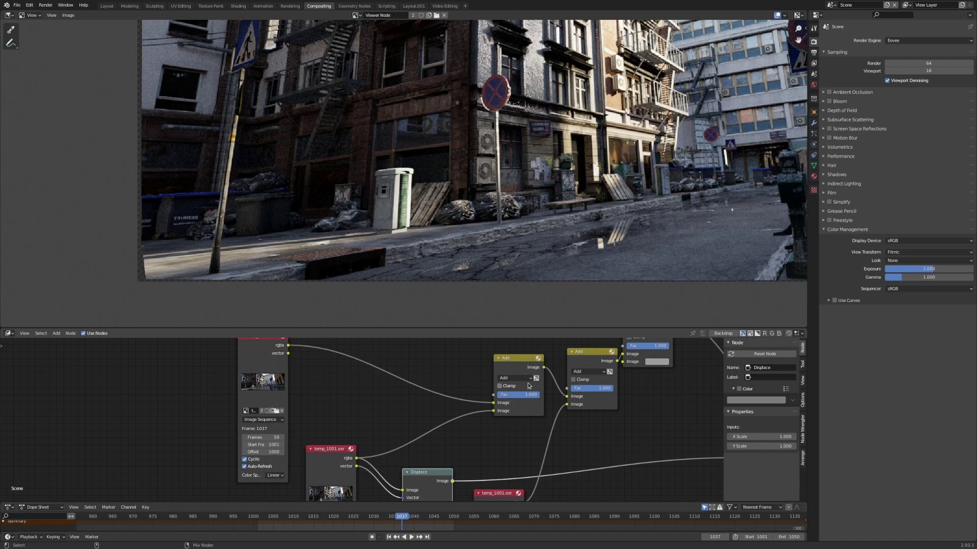
- Duplicate the Displace node and place the copy beside the Offset 999 image sequence
{"action": "middle_click_drag", "start_coordinate": [668, 388], "coordinate": [573, 423]}
{"action": "middle_click_drag", "start_coordinate": [543, 451], "coordinate": [527, 354]}
{"action": "scroll", "coordinate": [534, 358], "scroll_direction": "down", "scroll_amount": 3}
{"action": "middle_click_drag", "start_coordinate": [502, 458], "coordinate": [501, 415]}
{"action": "scroll", "coordinate": [480, 402], "scroll_direction": "up", "scroll_amount": 3}
{"action": "scroll", "coordinate": [470, 401], "scroll_direction": "down", "scroll_amount": 1}
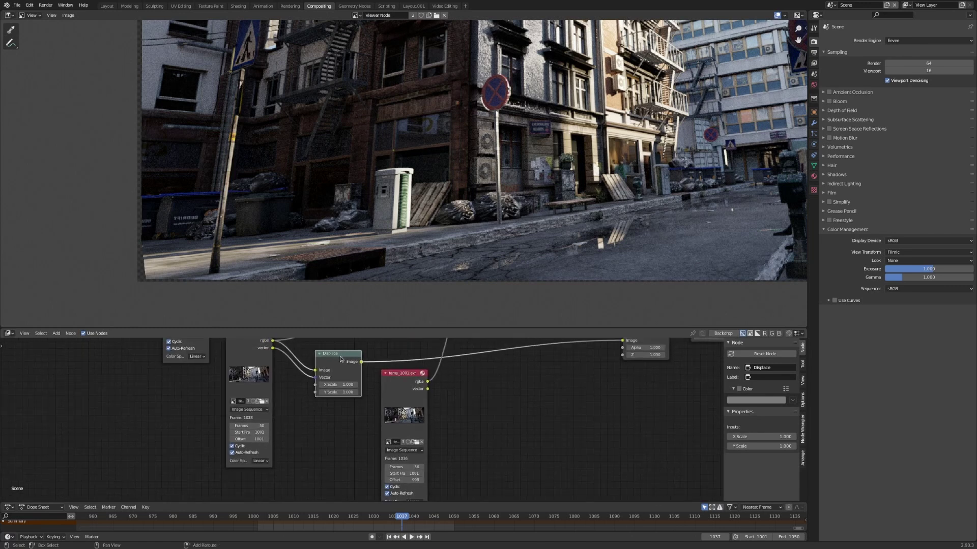
{"action": "key", "text": "shift+d"}
{"action": "left_click", "coordinate": [496, 380]}
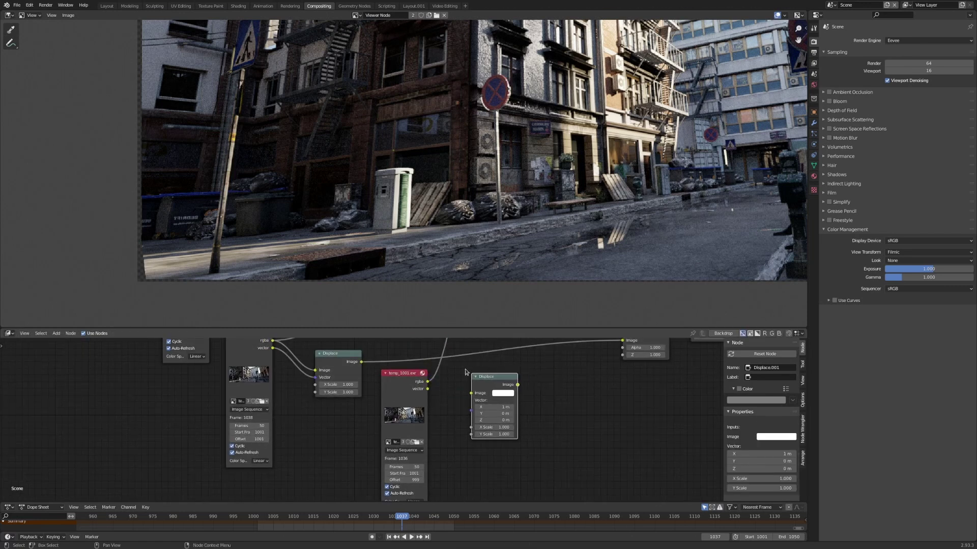
- Link the Offset 999 sequence's rgba and vector outputs into the duplicated Displace node and set its X Scale and Y Scale to -1
{"action": "left_click_drag", "start_coordinate": [427, 382], "coordinate": [469, 409]}
{"action": "left_click", "coordinate": [496, 406]}
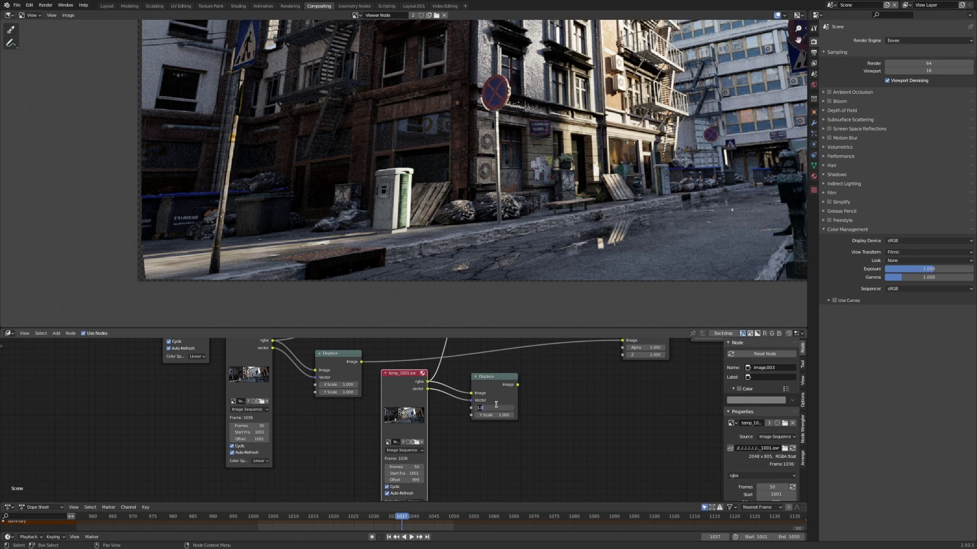
{"action": "key", "text": "Tab"}
{"action": "type", "text": "1.0"}
{"action": "key", "text": "Return"}
{"action": "scroll", "coordinate": [499, 375], "scroll_direction": "down", "scroll_amount": 2}
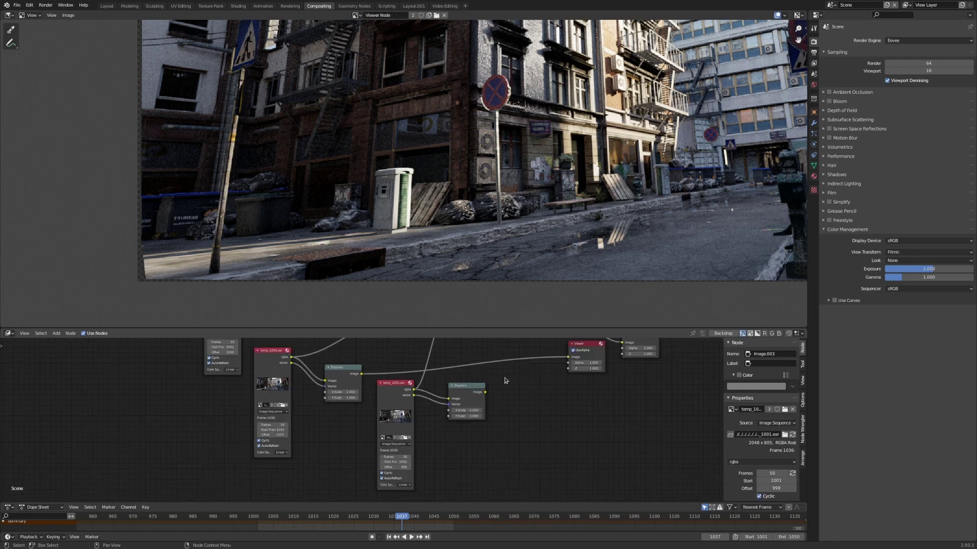
- Feed the Offset 999 Displace output into the second Add node's lower Image input, replacing the direct rgba link
{"action": "middle_click_drag", "start_coordinate": [499, 375], "coordinate": [466, 438]}
{"action": "left_click_drag", "start_coordinate": [454, 456], "coordinate": [414, 383]}
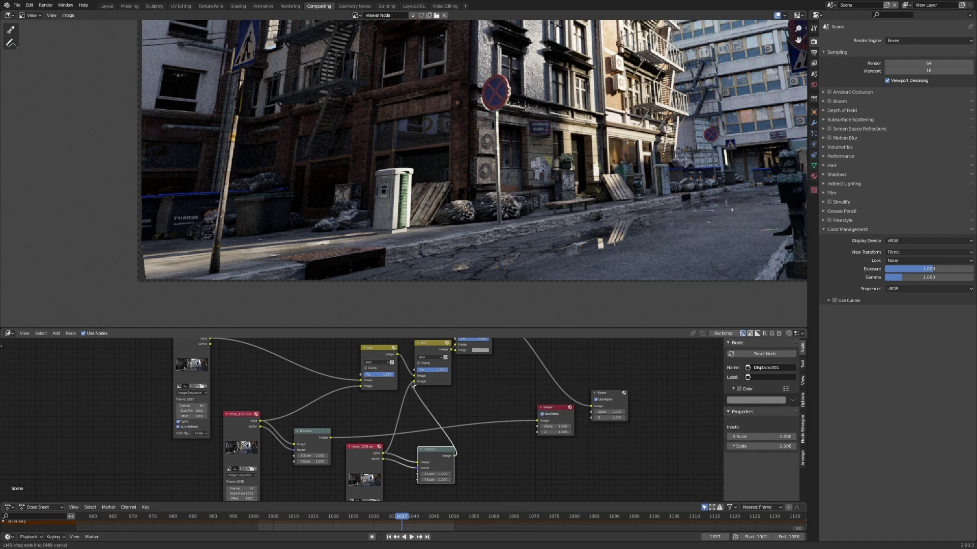
{"action": "left_click", "coordinate": [493, 394]}
{"action": "middle_click_drag", "start_coordinate": [344, 415], "coordinate": [452, 421]}
- Compare the Offset 1000 sequence, the raw Offset 1001 sequence and both Displace outputs one after another in the Viewer
{"action": "left_click", "coordinate": [315, 346], "text": "ctrl+shift"}
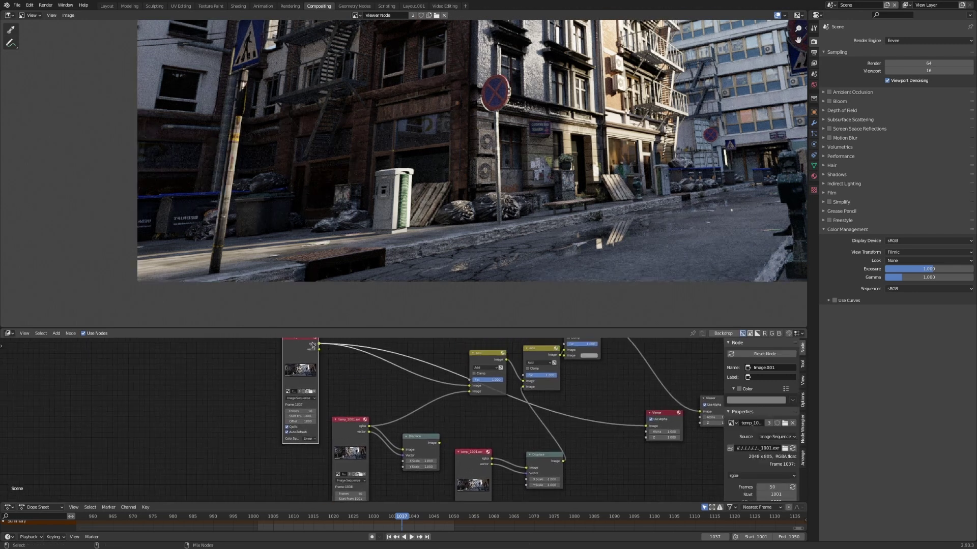
{"action": "left_click", "coordinate": [367, 427], "text": "ctrl+shift"}
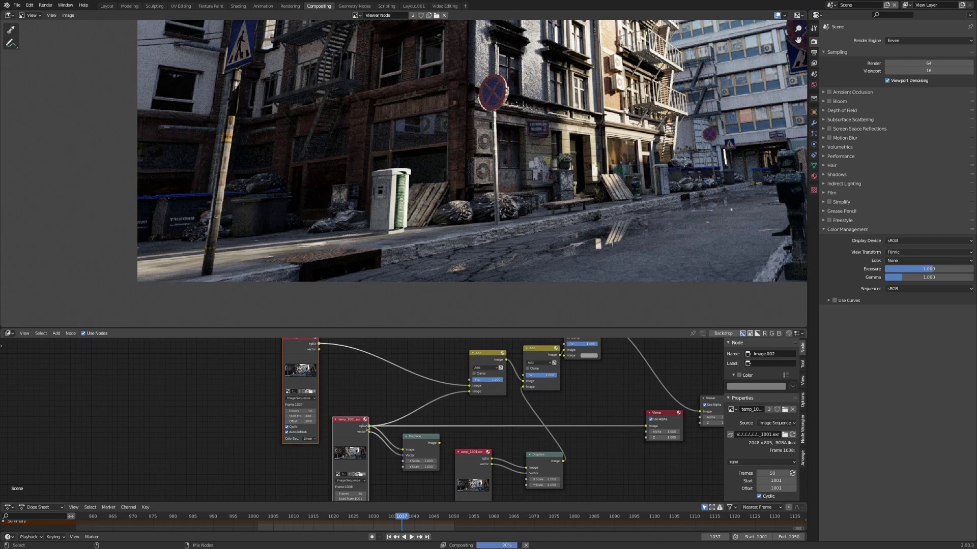
{"action": "left_click", "coordinate": [434, 446], "text": "ctrl+shift"}
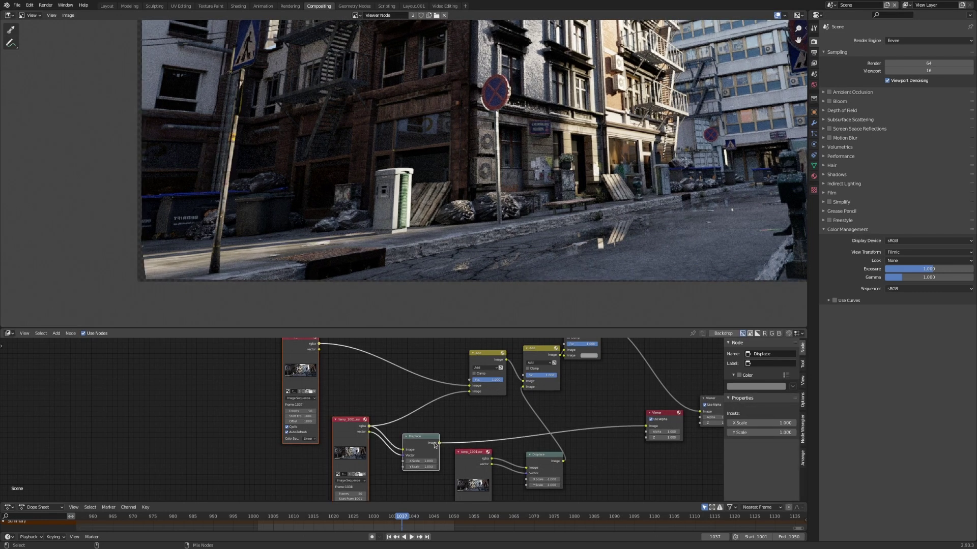
{"action": "left_click", "coordinate": [560, 464], "text": "ctrl+shift"}
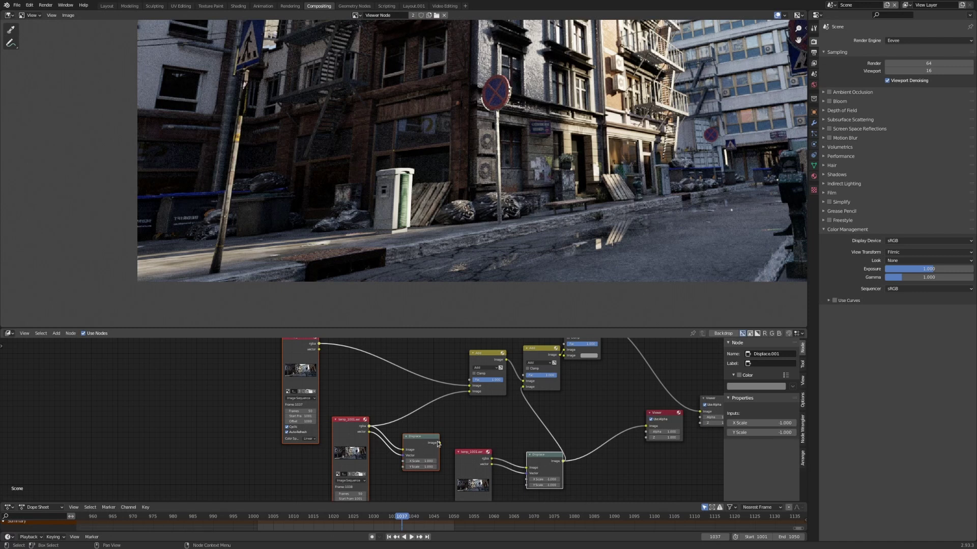
- Link the Offset 1001 Displace output into the first Add node's lower Image input and show the Multiply node's result in the Viewer
{"action": "left_click_drag", "start_coordinate": [439, 443], "coordinate": [469, 391]}
{"action": "middle_click_drag", "start_coordinate": [587, 440], "coordinate": [547, 478]}
{"action": "left_click_drag", "start_coordinate": [541, 360], "coordinate": [576, 382]}
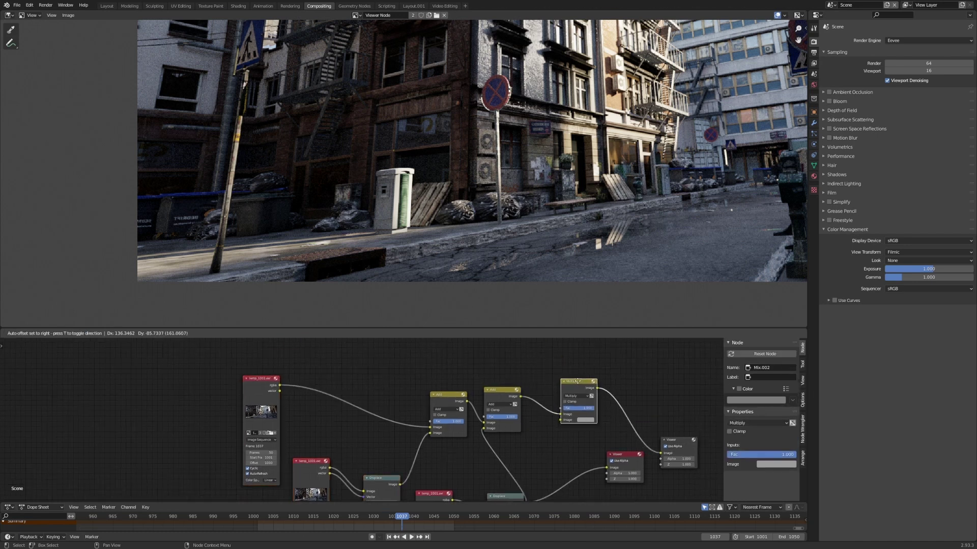
{"action": "left_click", "coordinate": [596, 390], "text": "ctrl+shift"}
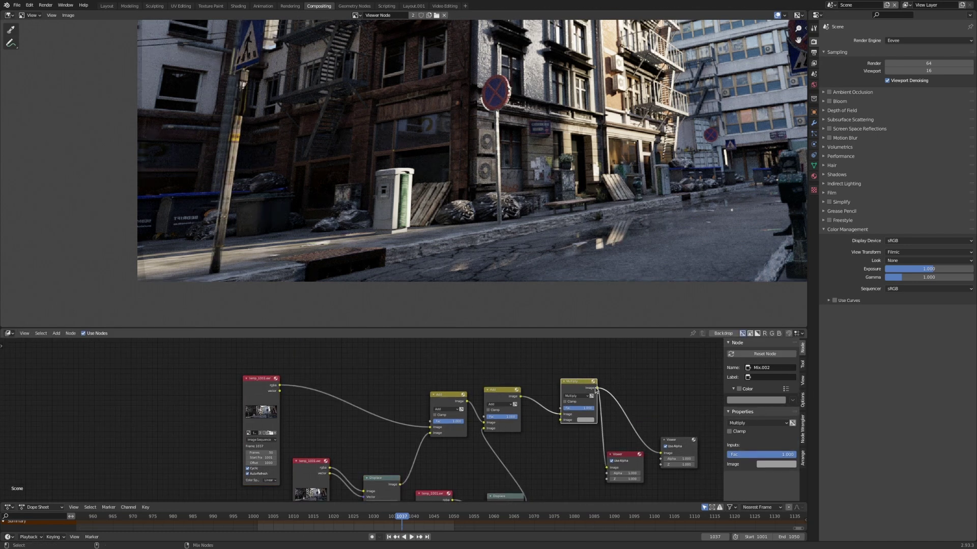
- Set the Color Management Exposure to 4 and inspect the noise around the street barriers
{"action": "scroll", "coordinate": [538, 204], "scroll_direction": "up", "scroll_amount": 2}
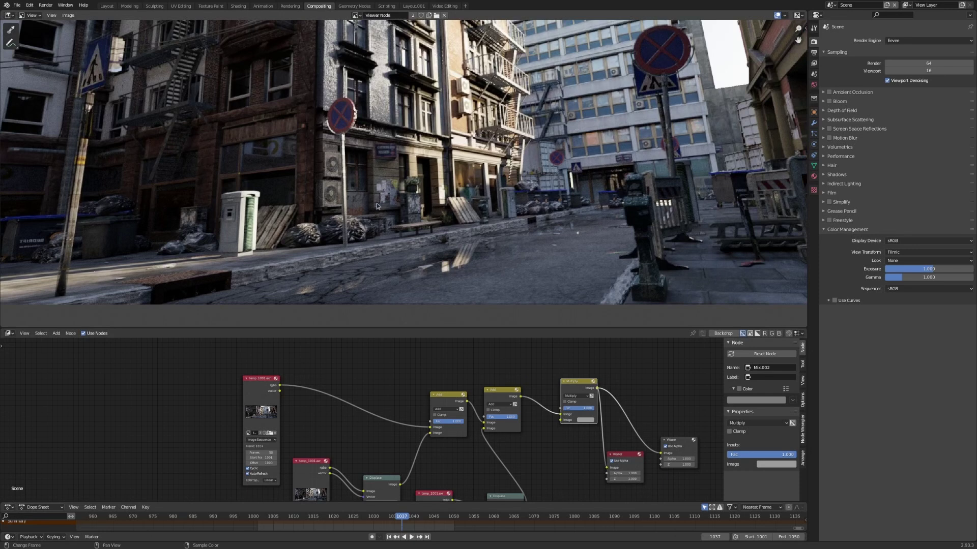
{"action": "scroll", "coordinate": [354, 206], "scroll_direction": "up", "scroll_amount": 2}
{"action": "middle_click_drag", "start_coordinate": [607, 115], "coordinate": [150, 54]}
{"action": "double_click", "coordinate": [920, 270]}
{"action": "type", "text": "4"}
{"action": "key", "text": "Return"}
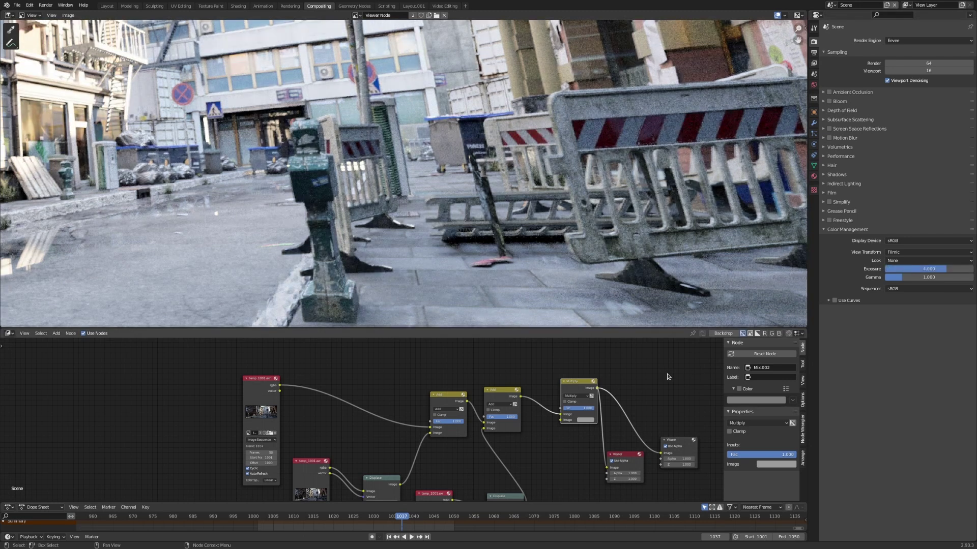
{"action": "middle_click_drag", "start_coordinate": [441, 280], "coordinate": [487, 228]}
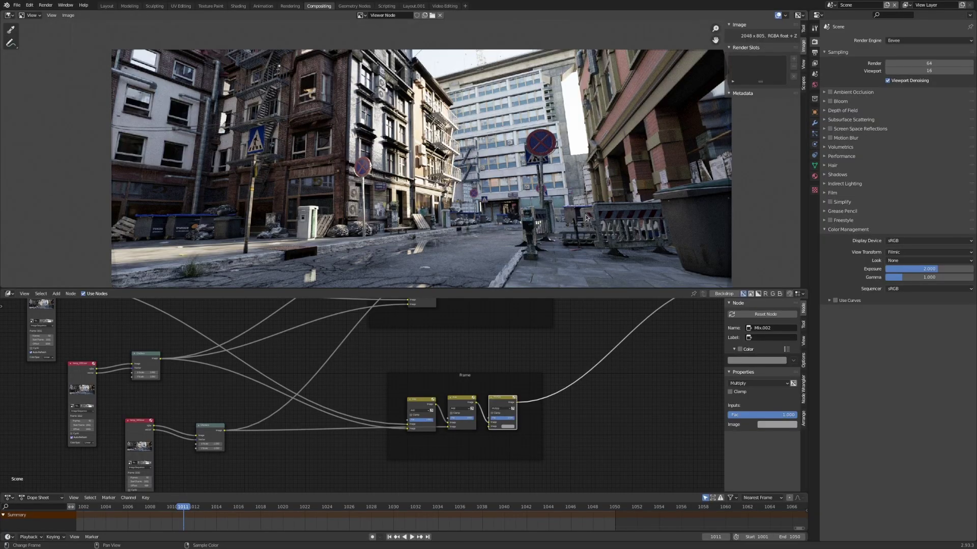
- Look over the frame with the Add and Multiply averaging nodes and the frame with the minn and maxx groups
{"action": "scroll", "coordinate": [557, 406], "scroll_direction": "up", "scroll_amount": 1}
{"action": "scroll", "coordinate": [522, 334], "scroll_direction": "up", "scroll_amount": 1}
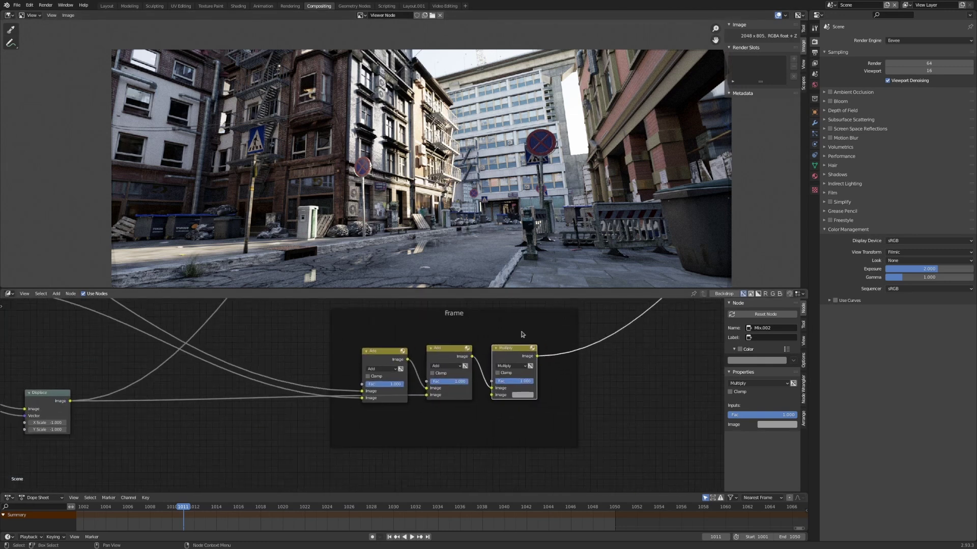
{"action": "scroll", "coordinate": [523, 334], "scroll_direction": "down", "scroll_amount": 1}
{"action": "scroll", "coordinate": [403, 338], "scroll_direction": "down", "scroll_amount": 6}
{"action": "middle_click_drag", "start_coordinate": [410, 336], "coordinate": [392, 348]}
{"action": "scroll", "coordinate": [392, 348], "scroll_direction": "up", "scroll_amount": 2}
- Examine the averaged image up close, from the no-stopping sign down to the pavement at the image's left edge
{"action": "scroll", "coordinate": [198, 205], "scroll_direction": "up", "scroll_amount": 4}
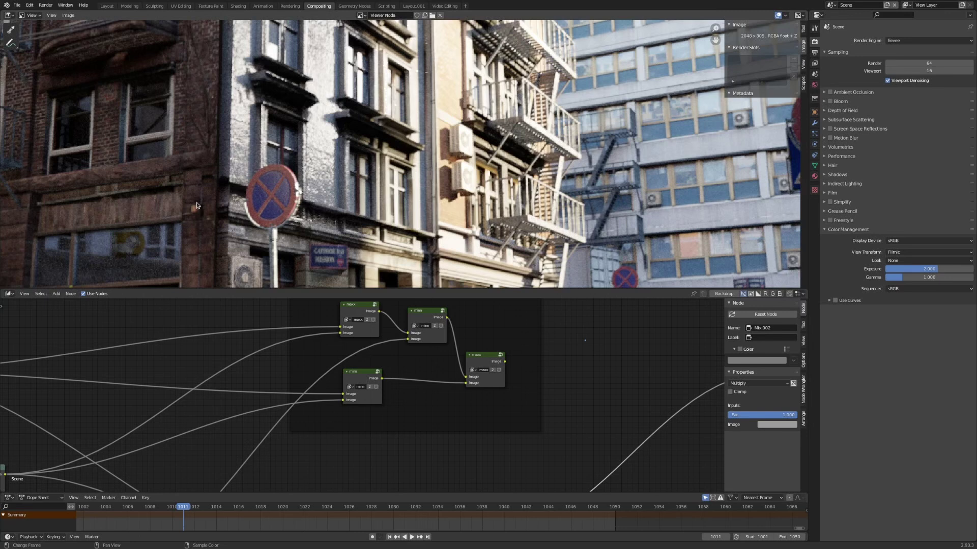
{"action": "scroll", "coordinate": [198, 206], "scroll_direction": "down", "scroll_amount": 3}
{"action": "middle_click_drag", "start_coordinate": [198, 205], "coordinate": [365, 144]}
{"action": "middle_click_drag", "start_coordinate": [176, 235], "coordinate": [252, 158]}
{"action": "scroll", "coordinate": [252, 158], "scroll_direction": "up", "scroll_amount": 1}
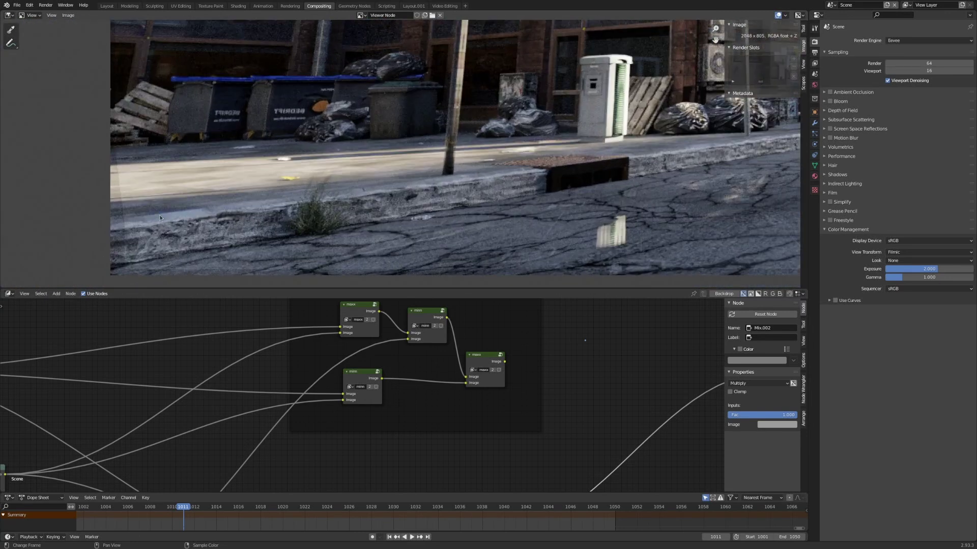
{"action": "middle_click_drag", "start_coordinate": [160, 216], "coordinate": [241, 152]}
{"action": "scroll", "coordinate": [202, 134], "scroll_direction": "up", "scroll_amount": 1}
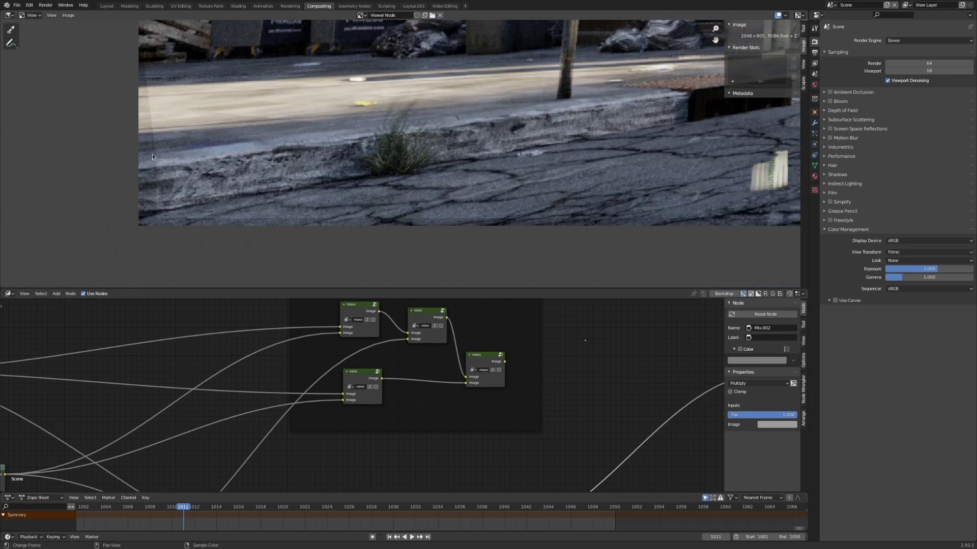
- Check the averaged image around the crossing sign's pole at frames 1018, 1026 and 1032
{"action": "key", "text": "Home"}
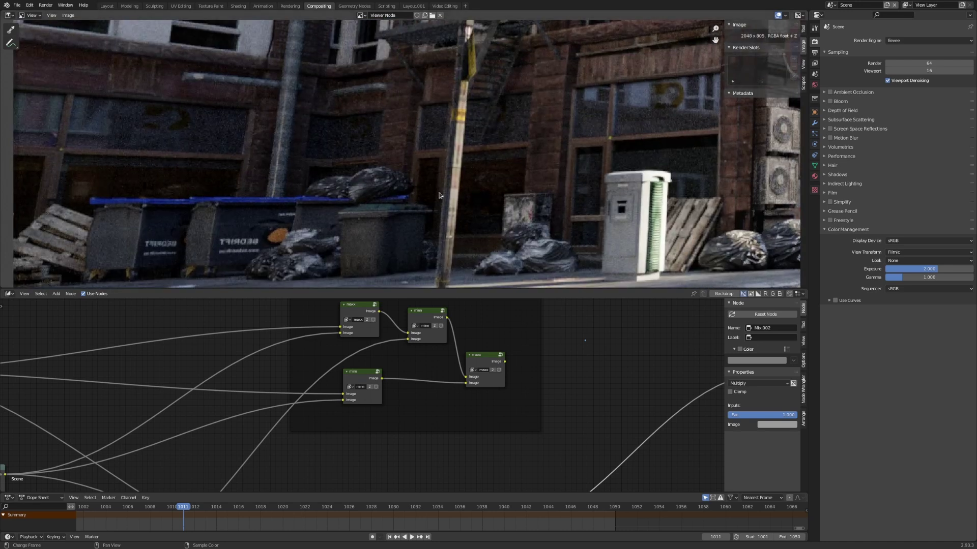
{"action": "left_click", "coordinate": [257, 510]}
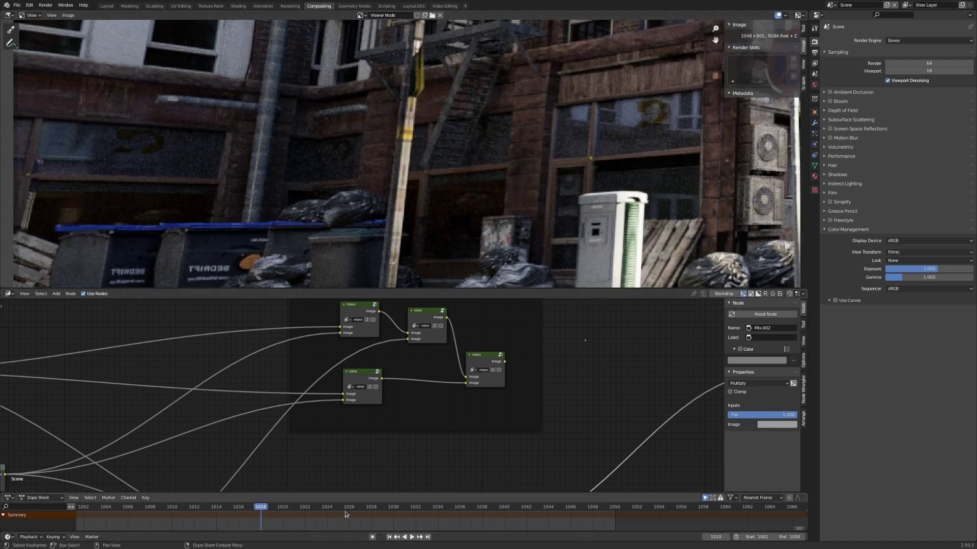
{"action": "left_click", "coordinate": [354, 507]}
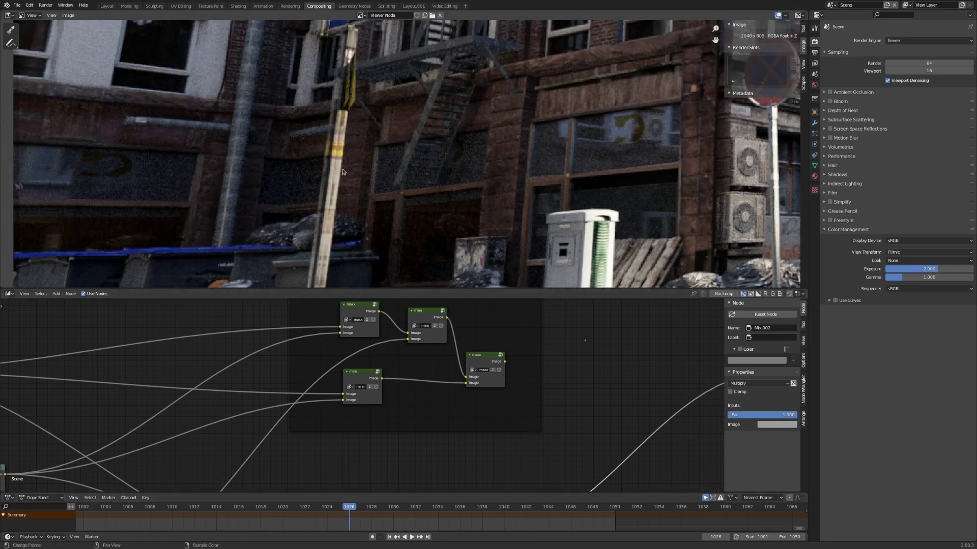
{"action": "left_click", "coordinate": [418, 511]}
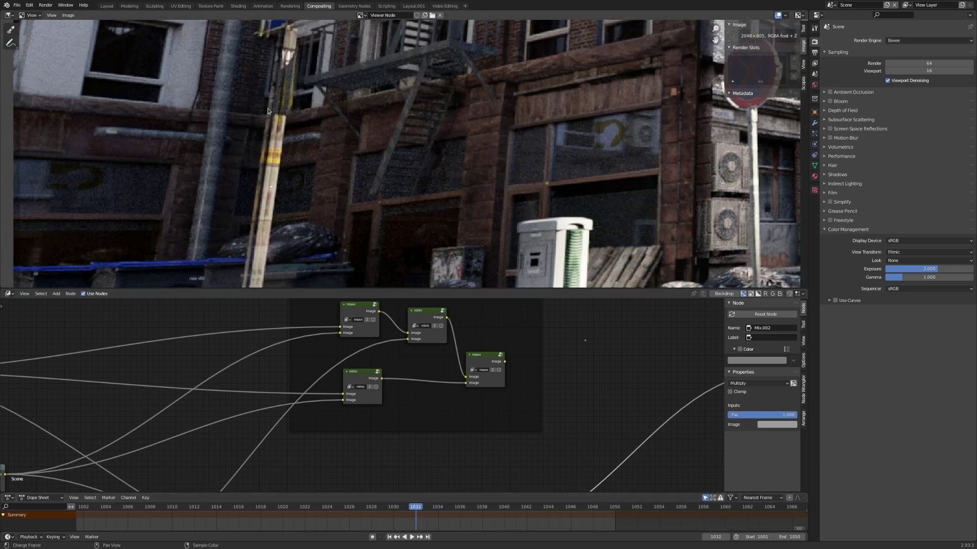
- Show the final maxx group's output in the Viewer and examine the crossing sign and its pole
{"action": "middle_click_drag", "start_coordinate": [513, 337], "coordinate": [416, 377]}
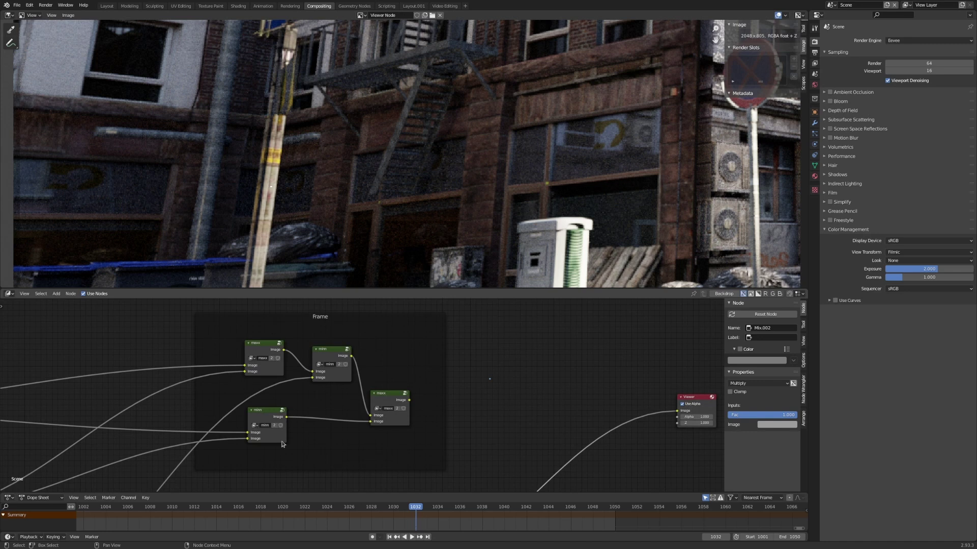
{"action": "left_click", "coordinate": [405, 403], "text": "ctrl+shift"}
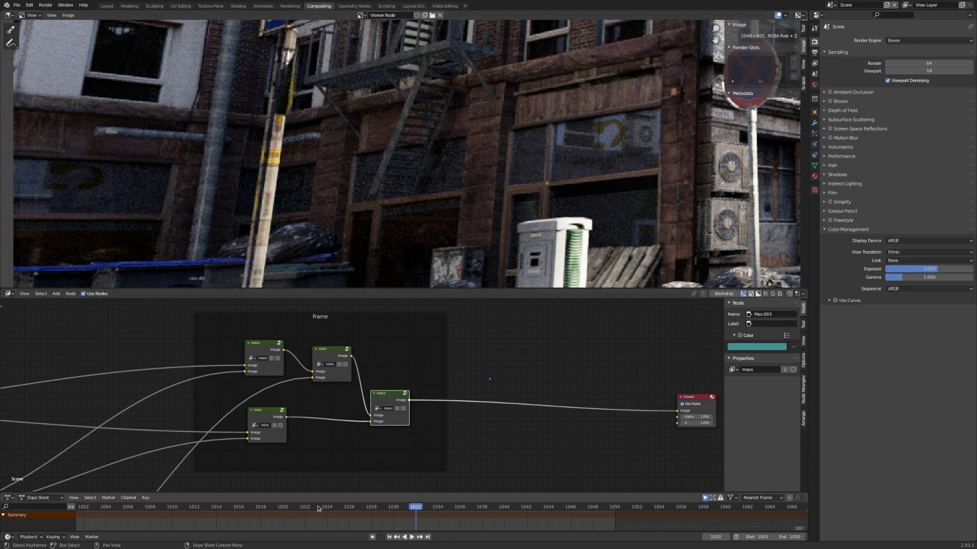
{"action": "middle_click_drag", "start_coordinate": [138, 231], "coordinate": [360, 112]}
{"action": "middle_click_drag", "start_coordinate": [293, 230], "coordinate": [295, 76]}
{"action": "middle_click_drag", "start_coordinate": [513, 206], "coordinate": [435, 249]}
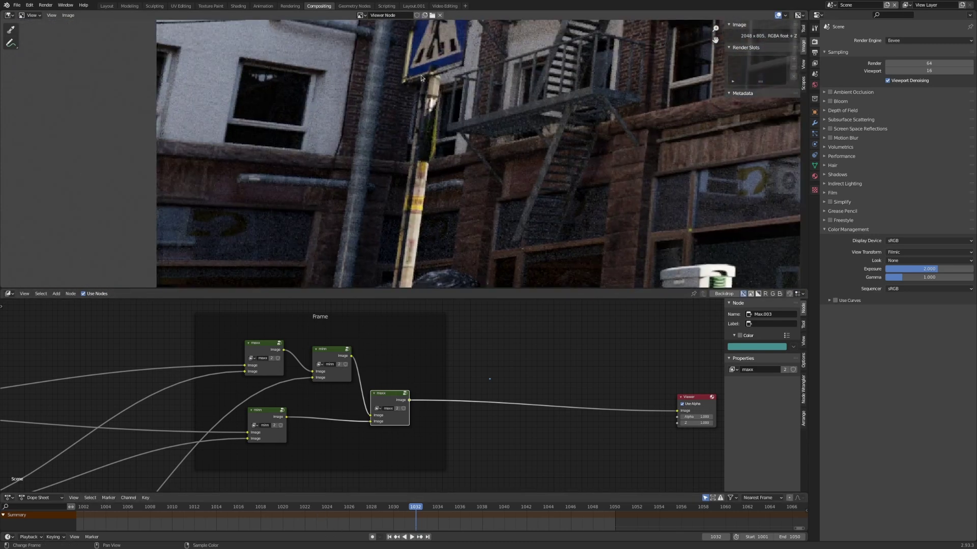
{"action": "scroll", "coordinate": [410, 193], "scroll_direction": "down", "scroll_amount": 2}
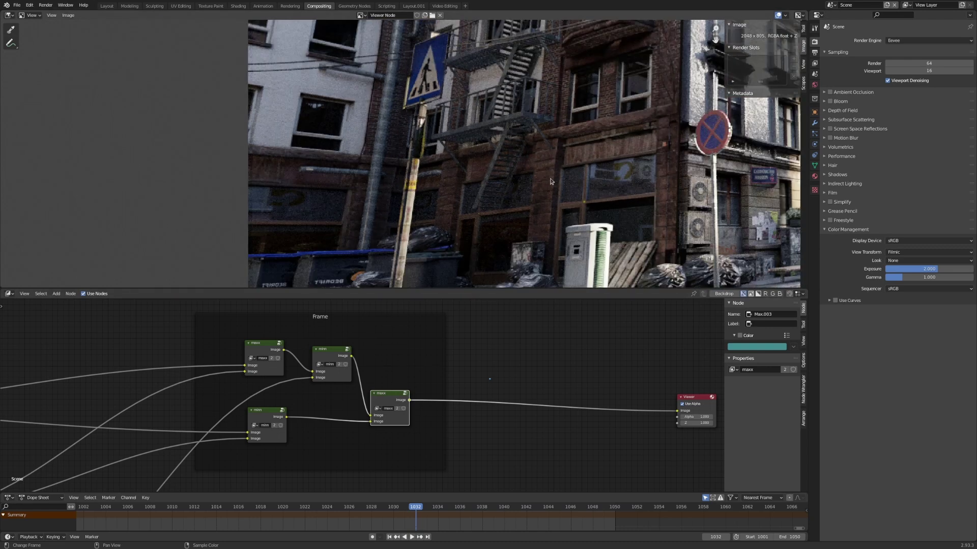
- Go to frame 1042 with the barriers in view and raise the Exposure to about 3.97
{"action": "middle_click_drag", "start_coordinate": [634, 181], "coordinate": [576, 153]}
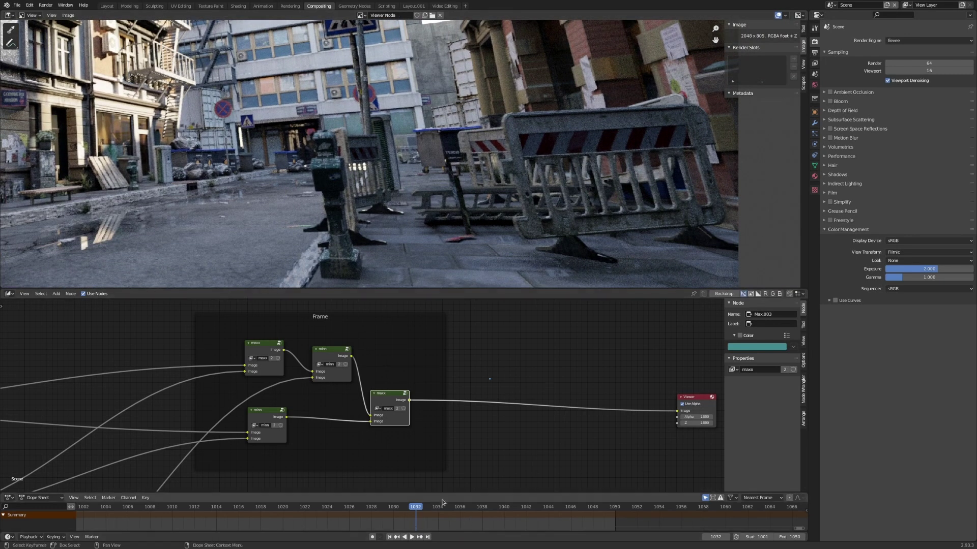
{"action": "left_click", "coordinate": [526, 510]}
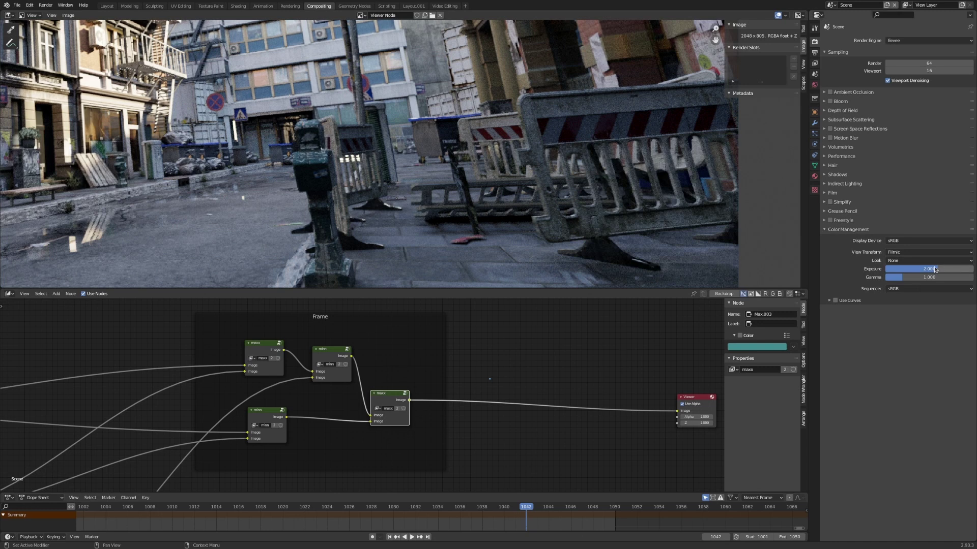
{"action": "left_click_drag", "start_coordinate": [934, 270], "coordinate": [948, 270]}
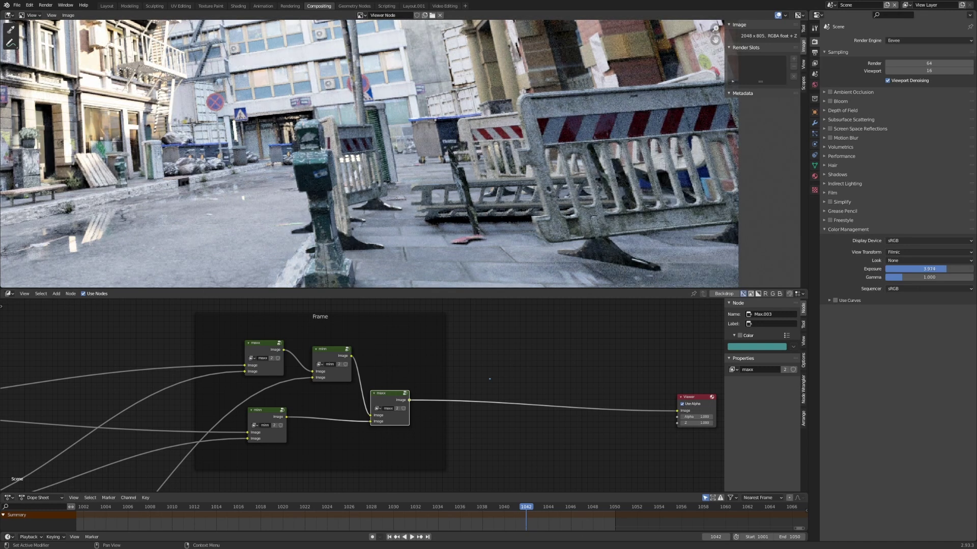
- Show the averaging frame's Multiply output in the Viewer at frame 1042
{"action": "middle_click_drag", "start_coordinate": [545, 401], "coordinate": [519, 265]}
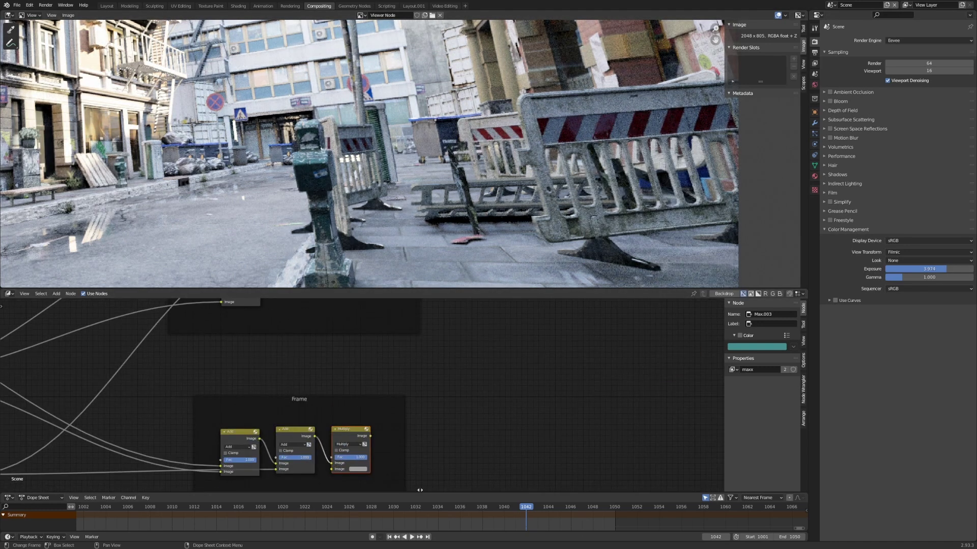
{"action": "middle_click_drag", "start_coordinate": [434, 447], "coordinate": [454, 396]}
{"action": "left_click", "coordinate": [385, 388], "text": "ctrl+shift"}
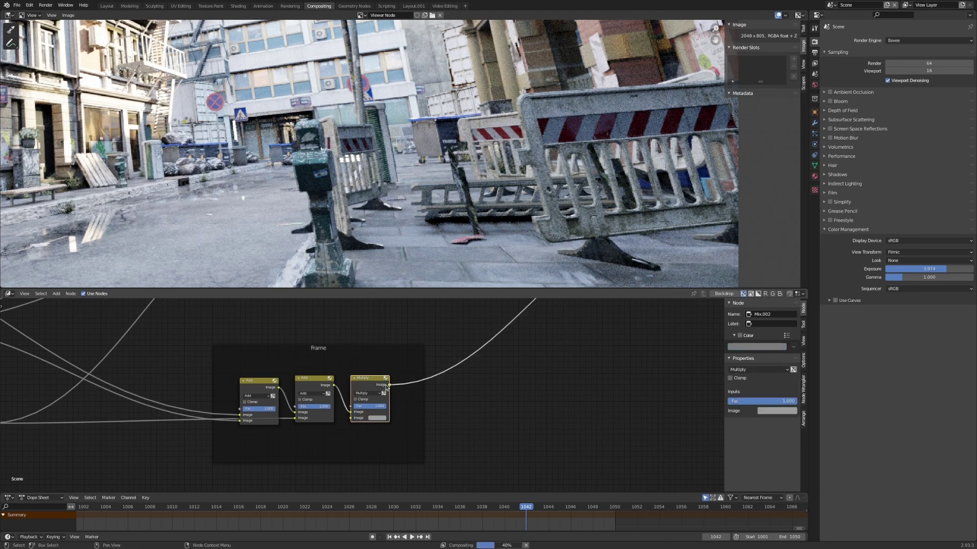
- Circle the lower-right corner of the averaged image with a freehand annotation
{"action": "scroll", "coordinate": [743, 139], "scroll_direction": "up", "scroll_amount": 4}
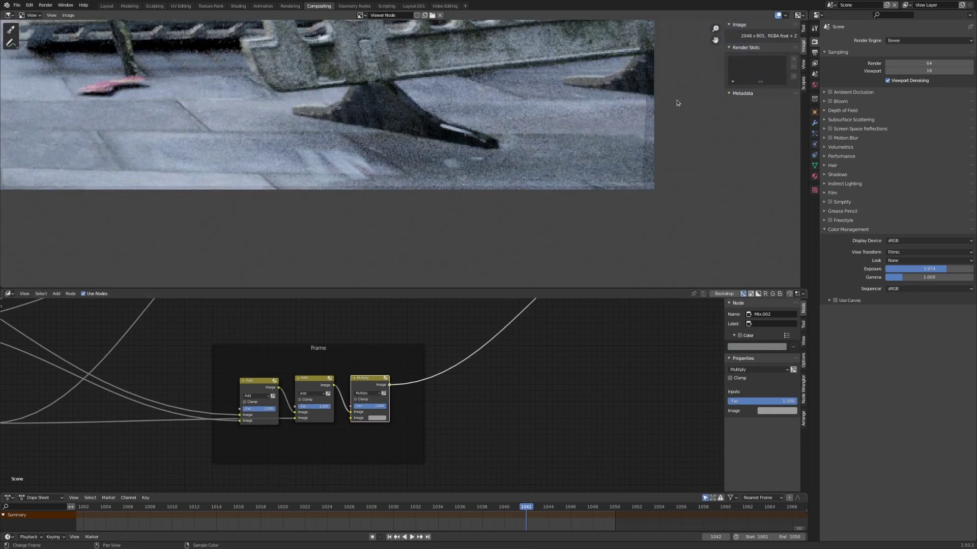
{"action": "left_click_drag", "start_coordinate": [599, 143], "coordinate": [652, 80]}
{"action": "scroll", "coordinate": [555, 212], "scroll_direction": "down", "scroll_amount": 1}
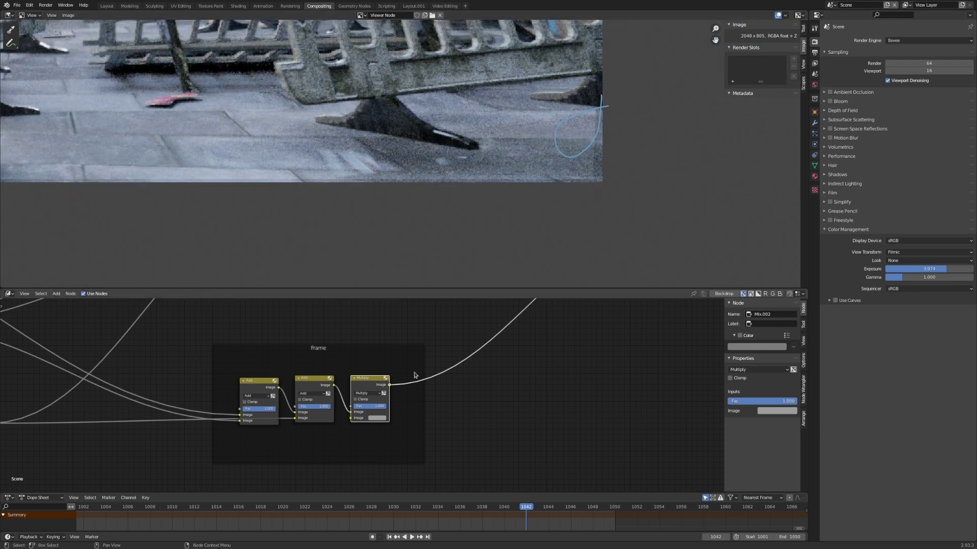
- Circle the top of the crossing sign's pole in the averaged image with a freehand annotation
{"action": "scroll", "coordinate": [357, 163], "scroll_direction": "down", "scroll_amount": 8}
{"action": "middle_click_drag", "start_coordinate": [245, 118], "coordinate": [406, 203]}
{"action": "scroll", "coordinate": [406, 204], "scroll_direction": "up", "scroll_amount": 8}
{"action": "middle_click_drag", "start_coordinate": [294, 206], "coordinate": [471, 108]}
{"action": "middle_click_drag", "start_coordinate": [234, 214], "coordinate": [397, 160]}
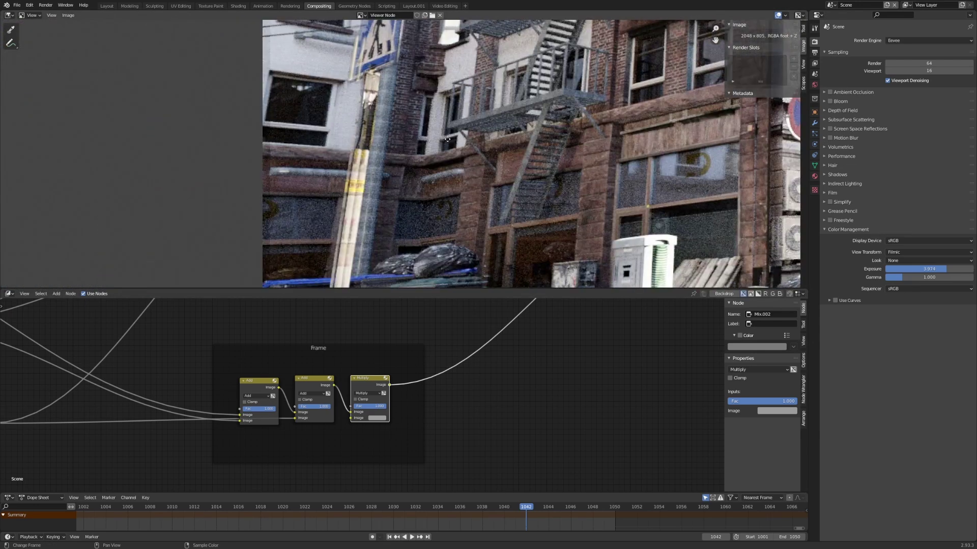
{"action": "mouse_move", "coordinate": [401, 58]}
{"action": "left_mouse_down"}
{"action": "mouse_move", "coordinate": [333, 91]}
{"action": "mouse_move", "coordinate": [444, 49]}
{"action": "left_mouse_up"}
{"action": "middle_click_drag", "start_coordinate": [423, 120], "coordinate": [423, 167]}
- Switch the Viewer back to the final maxx group's output to compare the circled pole area
{"action": "scroll", "coordinate": [424, 168], "scroll_direction": "down", "scroll_amount": 1}
{"action": "scroll", "coordinate": [524, 351], "scroll_direction": "down", "scroll_amount": 3}
{"action": "middle_click_drag", "start_coordinate": [532, 347], "coordinate": [478, 442]}
{"action": "middle_click_drag", "start_coordinate": [508, 335], "coordinate": [593, 390]}
{"action": "scroll", "coordinate": [585, 391], "scroll_direction": "up", "scroll_amount": 5}
{"action": "left_click", "coordinate": [494, 396], "text": "ctrl+shift"}
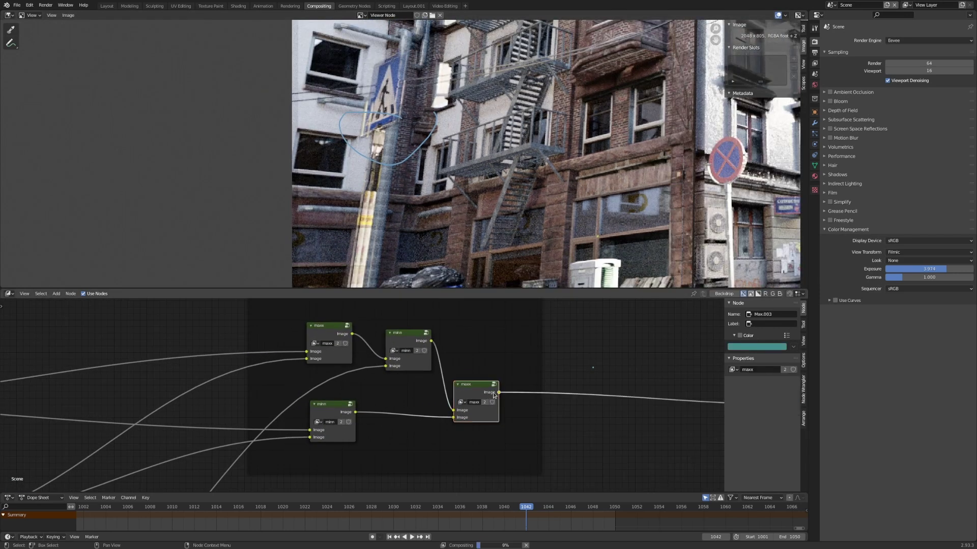